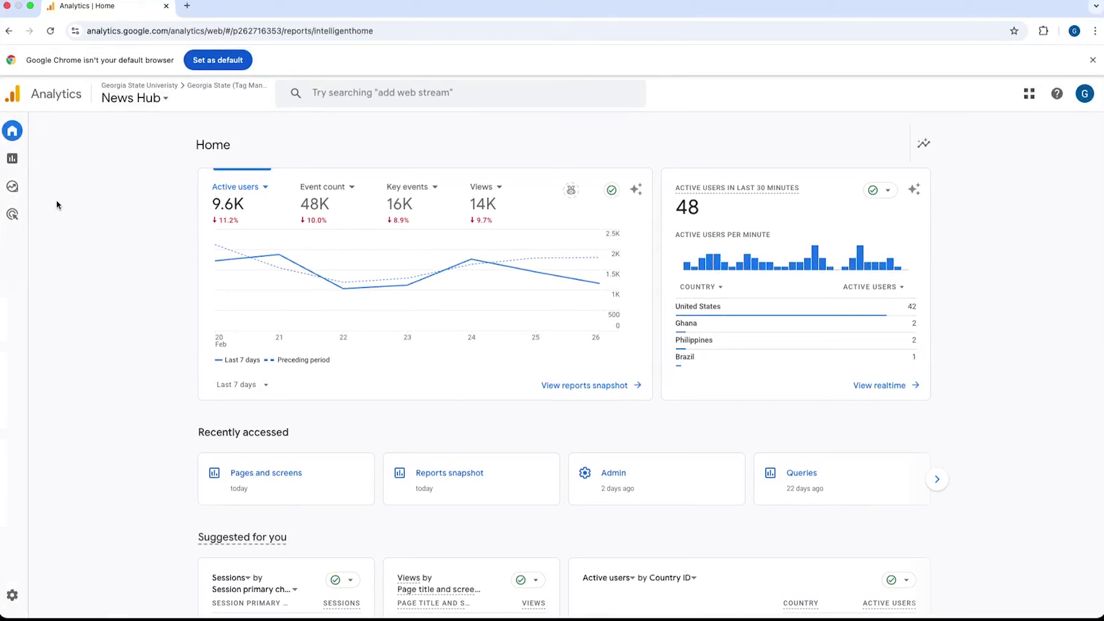
# Open the Pages and screens report among the Engagement reports of the News Hub property
pyautogui.moveTo(21, 167)
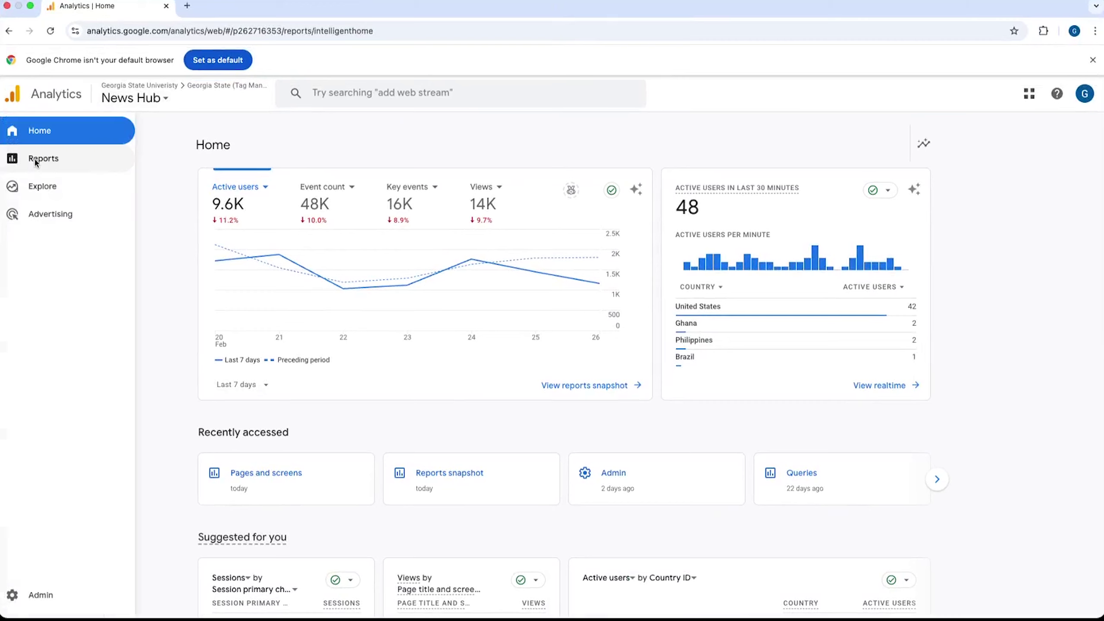
pyautogui.click(35, 161)
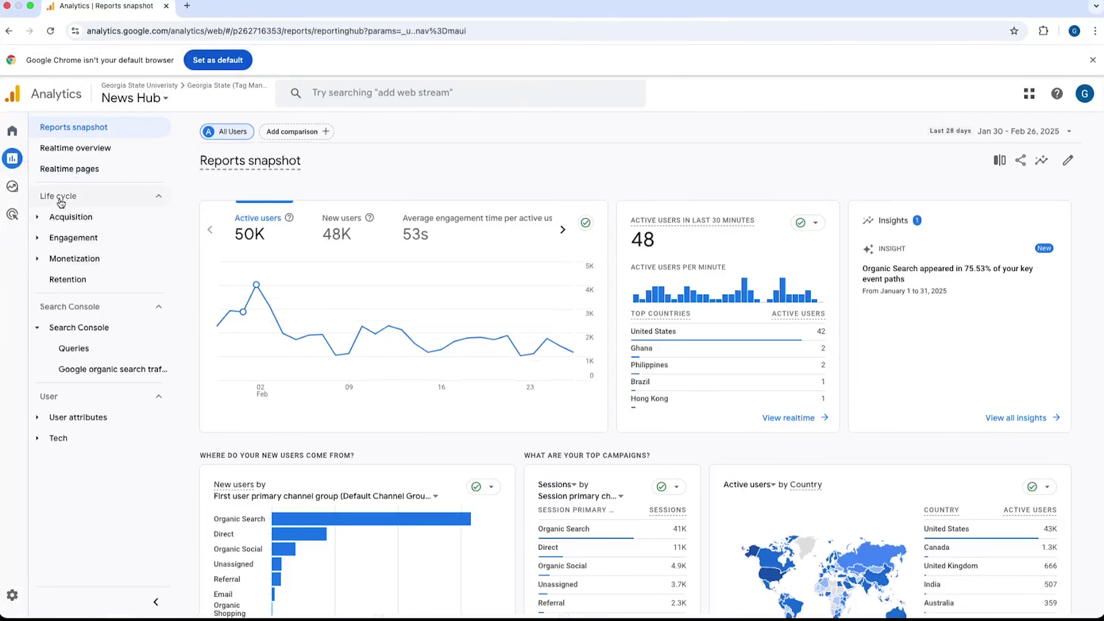
pyautogui.click(65, 239)
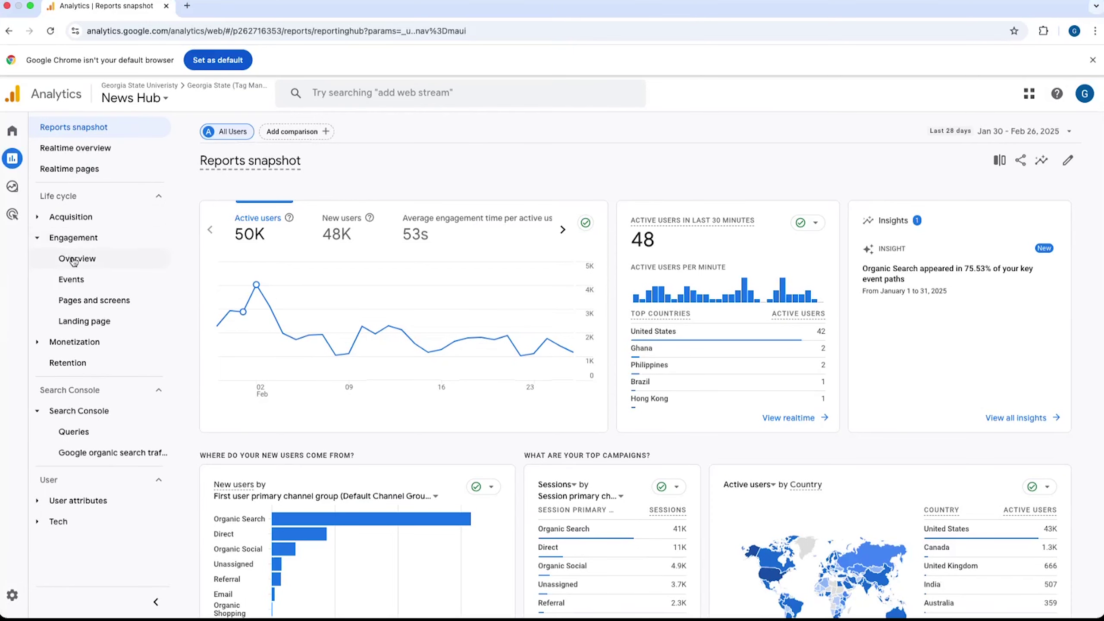
pyautogui.click(100, 300)
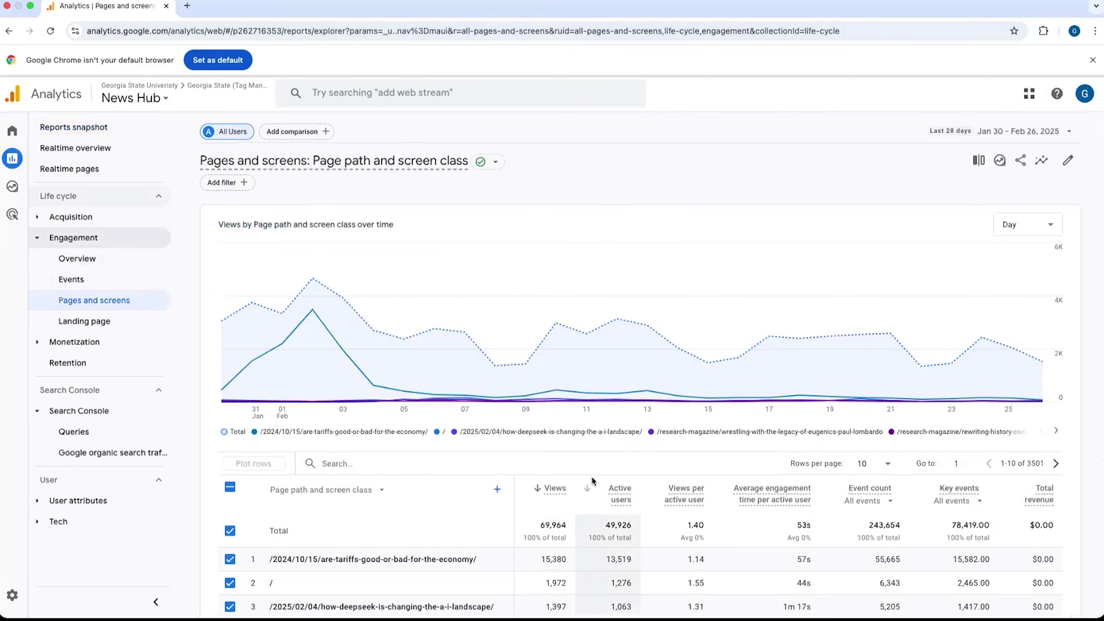
# Add Session source / medium as a secondary dimension to the page path table
pyautogui.scroll(-3, 591, 476)
pyautogui.scroll(-3, 591, 475)
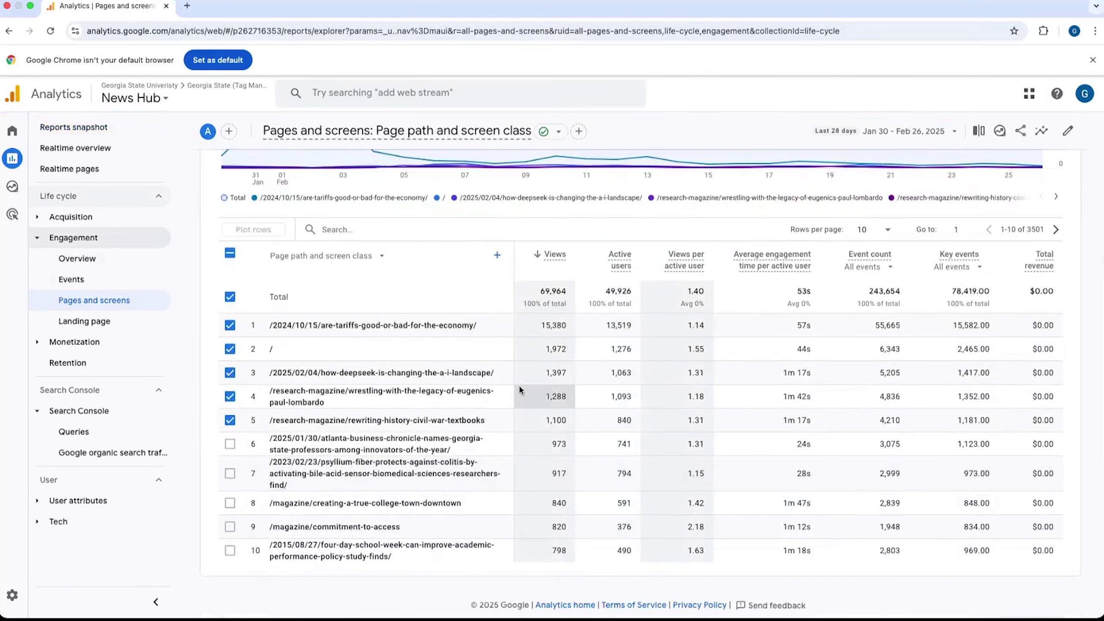
pyautogui.click(498, 256)
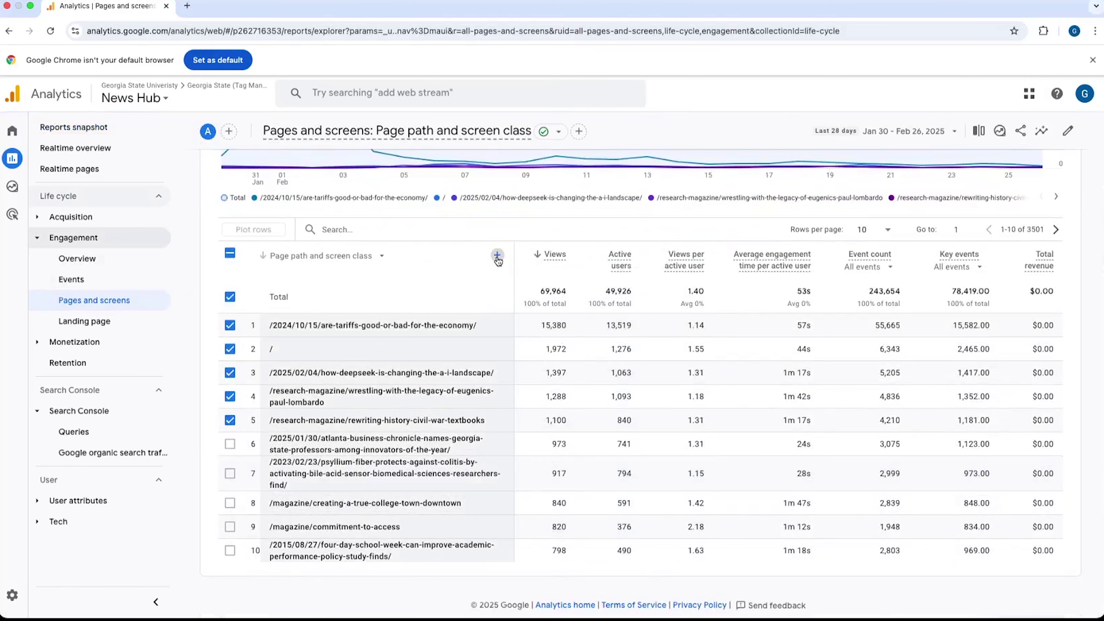
pyautogui.write('s')
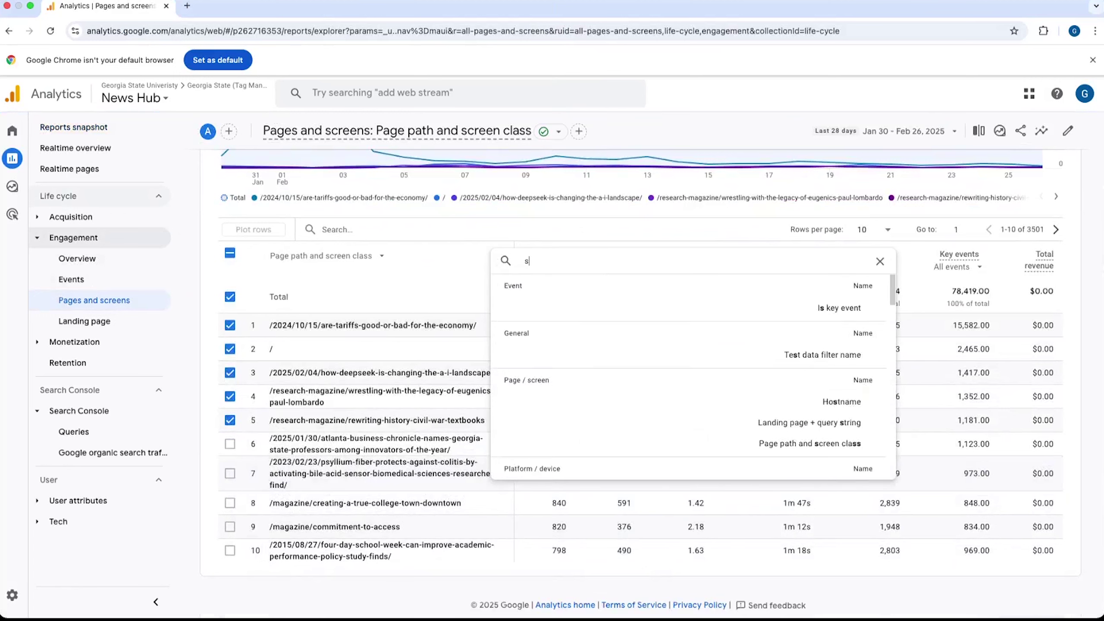
pyautogui.write('ource')
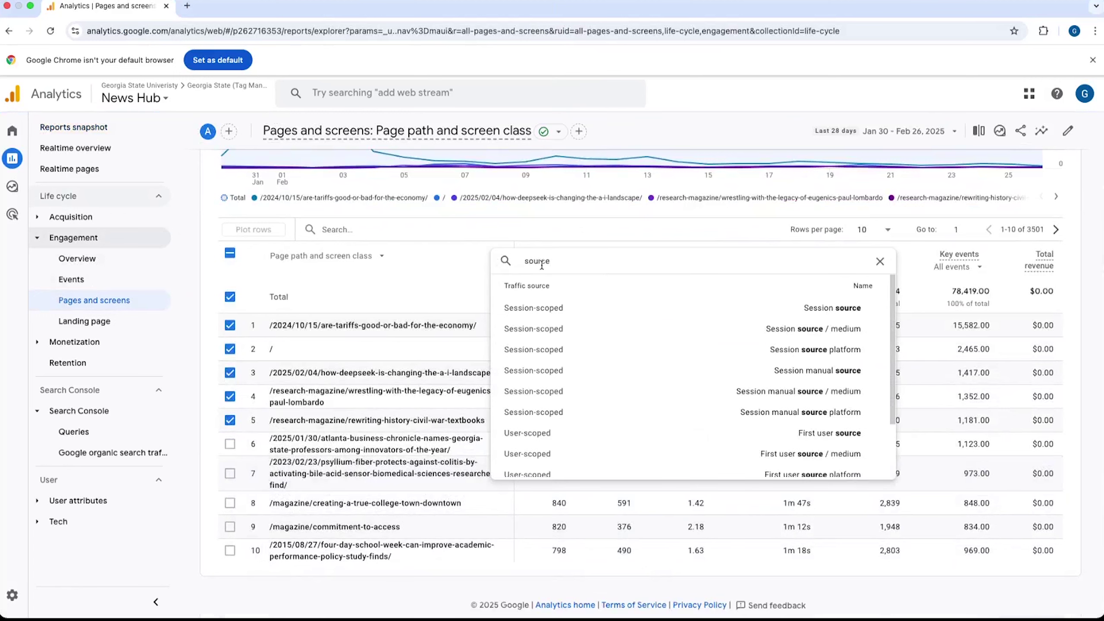
pyautogui.click(811, 333)
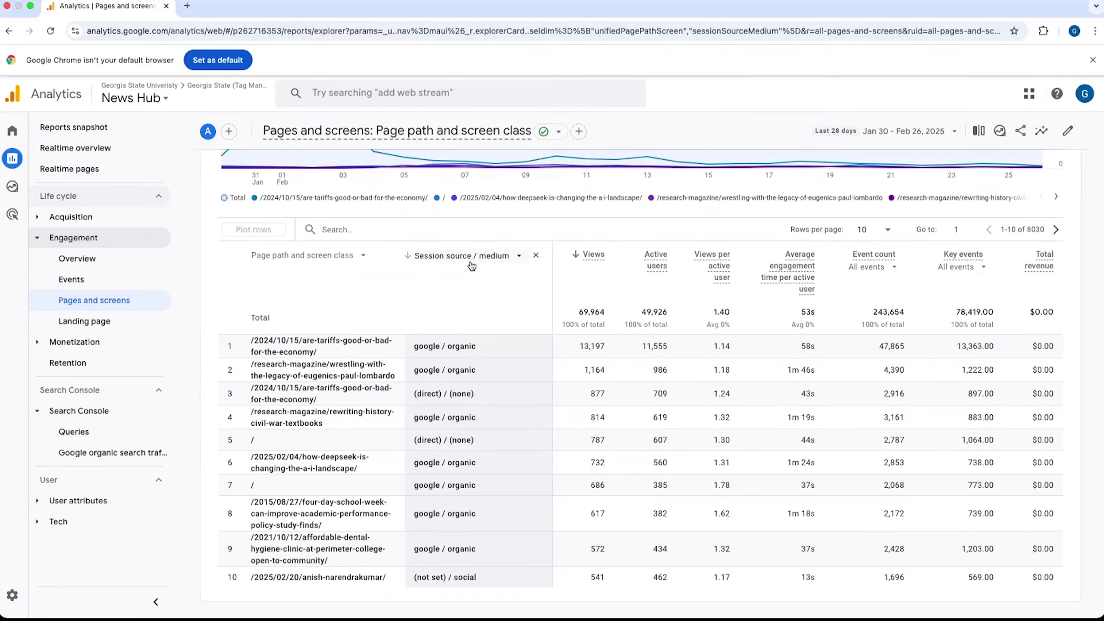
# Filter the page table by "music" and review the traffic sources of the matching pages
pyautogui.scroll(1, 475, 407)
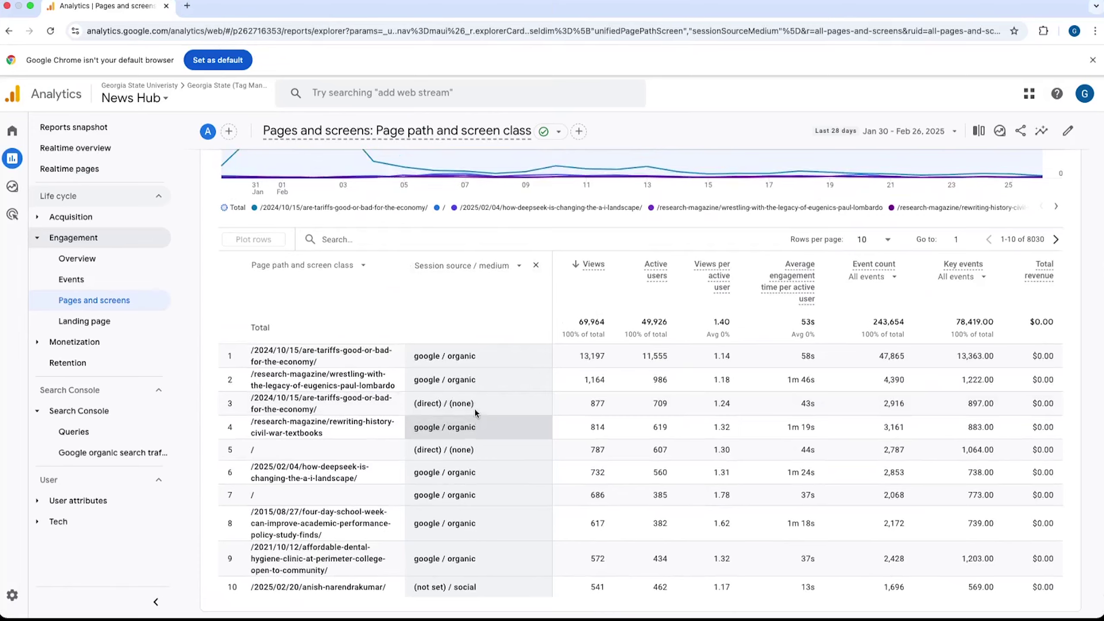
pyautogui.scroll(-2, 474, 411)
pyautogui.click(532, 217)
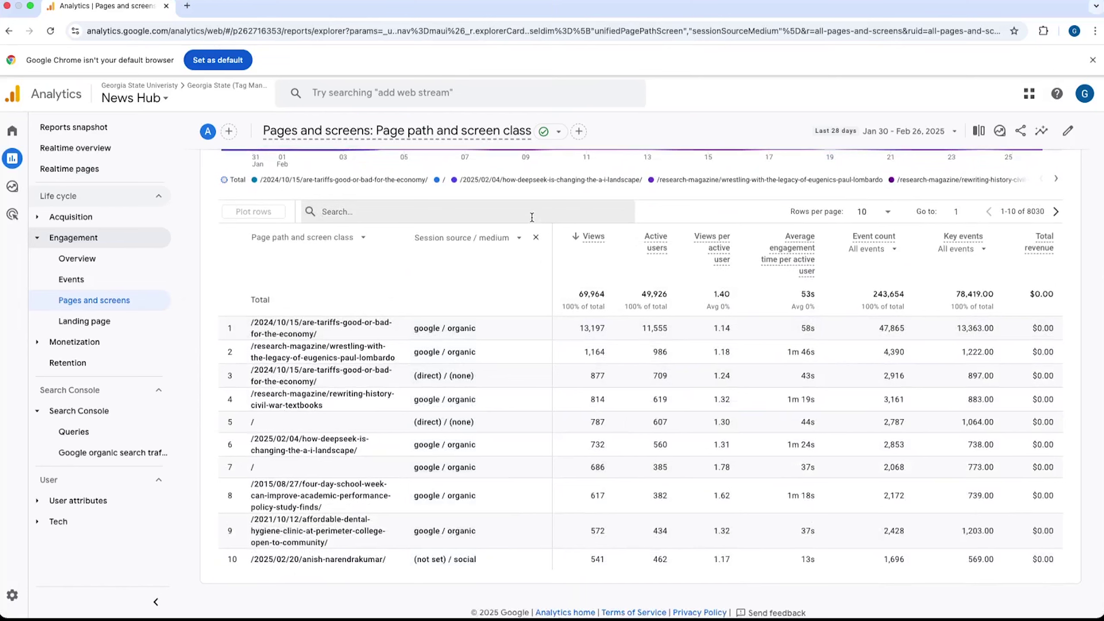
pyautogui.write('music')
pyautogui.press('Return')
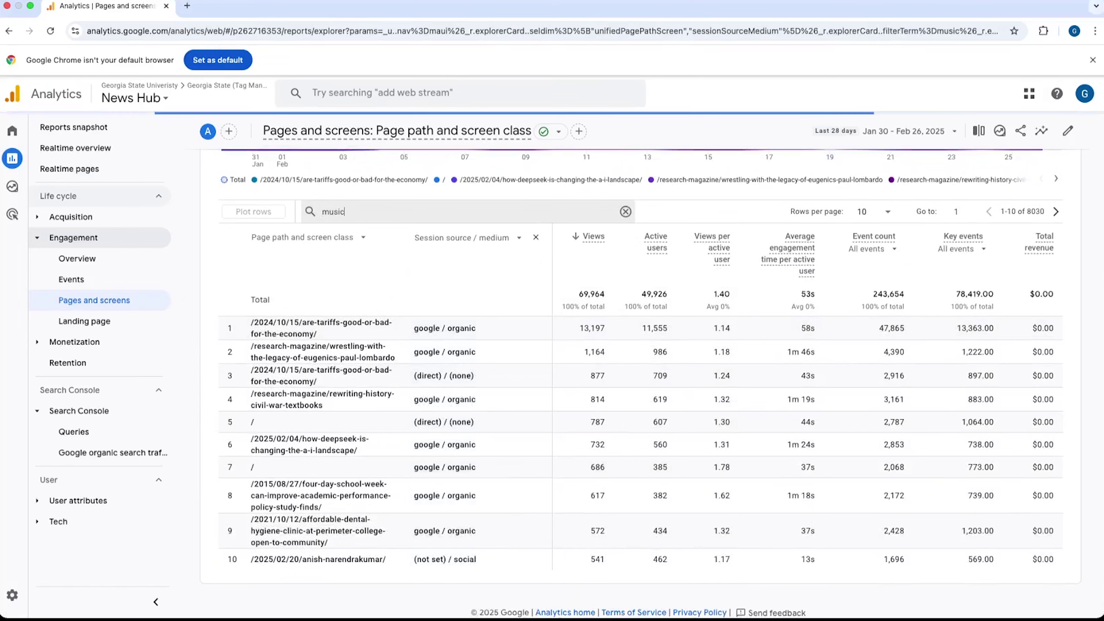
pyautogui.scroll(-3, 497, 374)
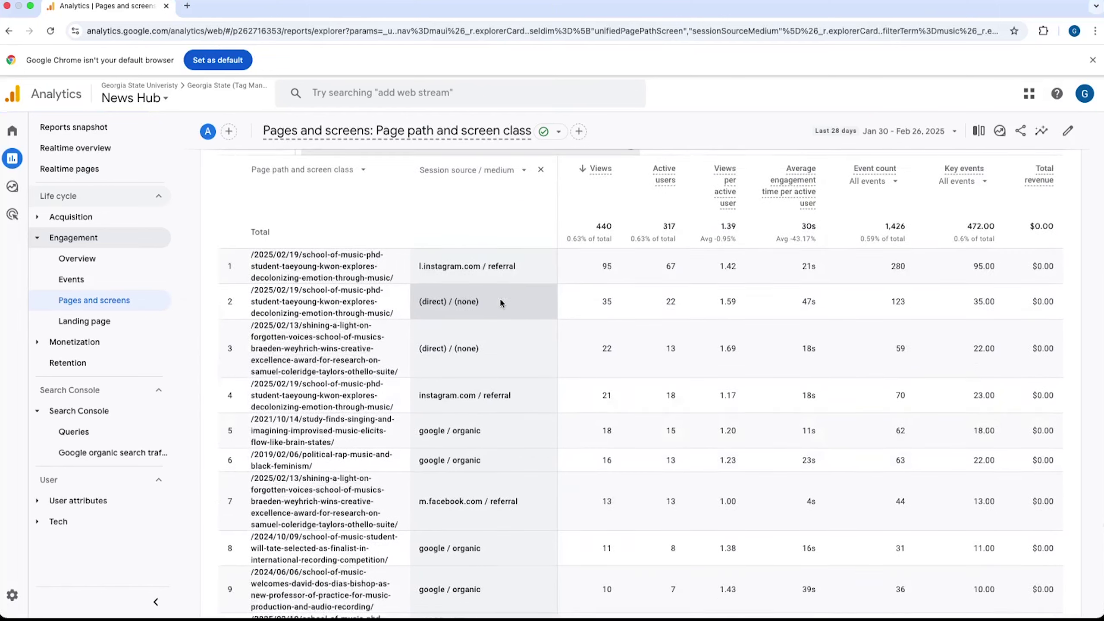
pyautogui.scroll(-2, 500, 301)
pyautogui.scroll(3, 499, 300)
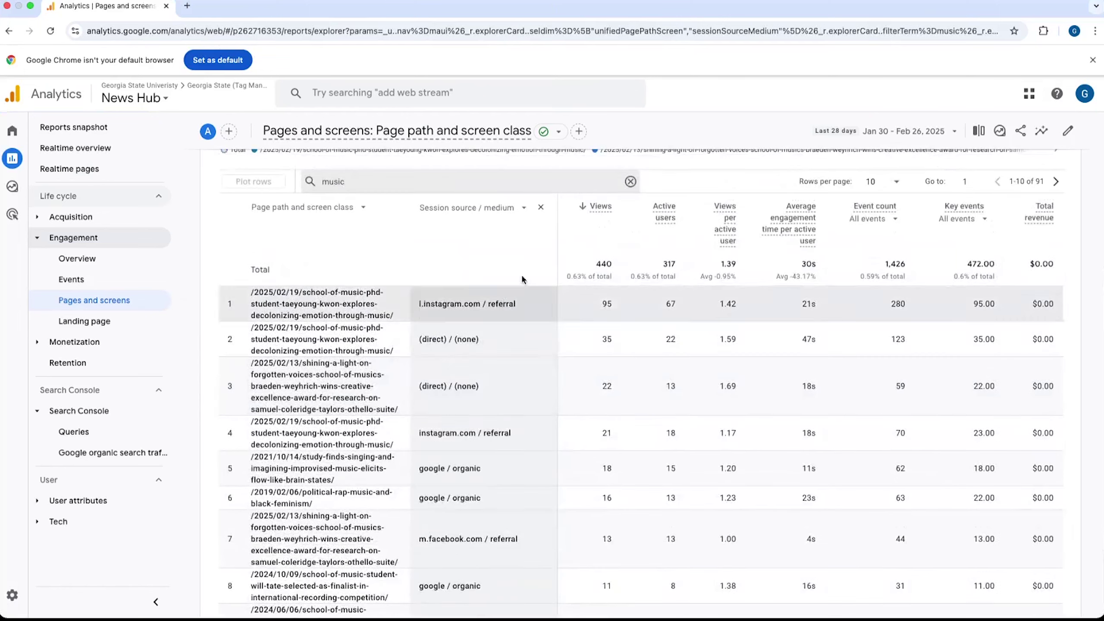
# Clear the table search and replace the Session source / medium dimension with Session campaign
pyautogui.click(631, 181)
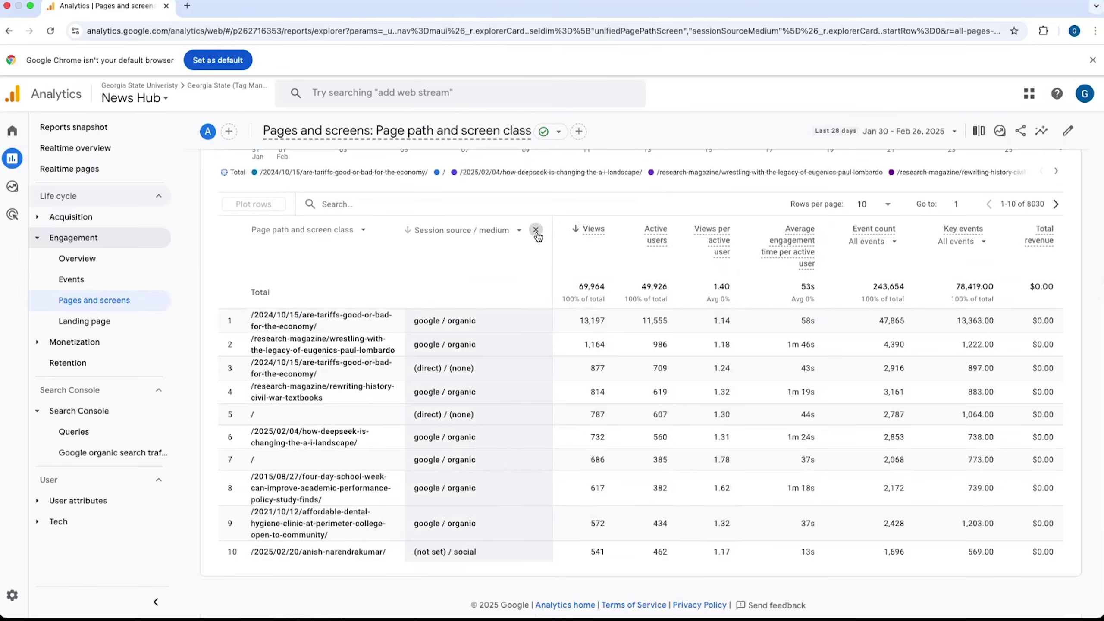
pyautogui.click(536, 230)
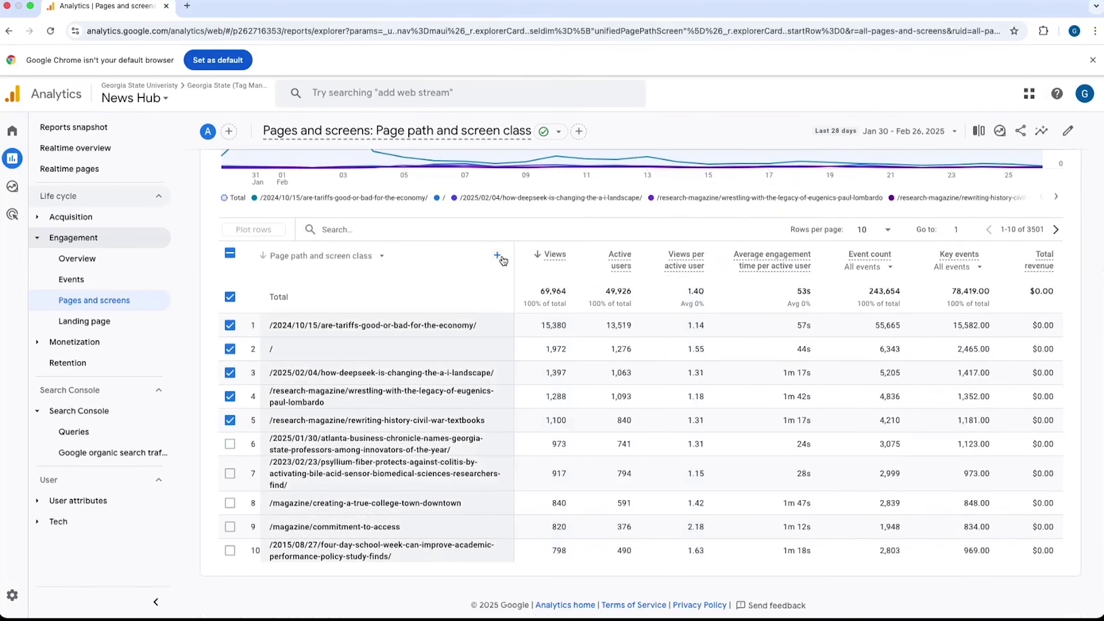
pyautogui.click(497, 255)
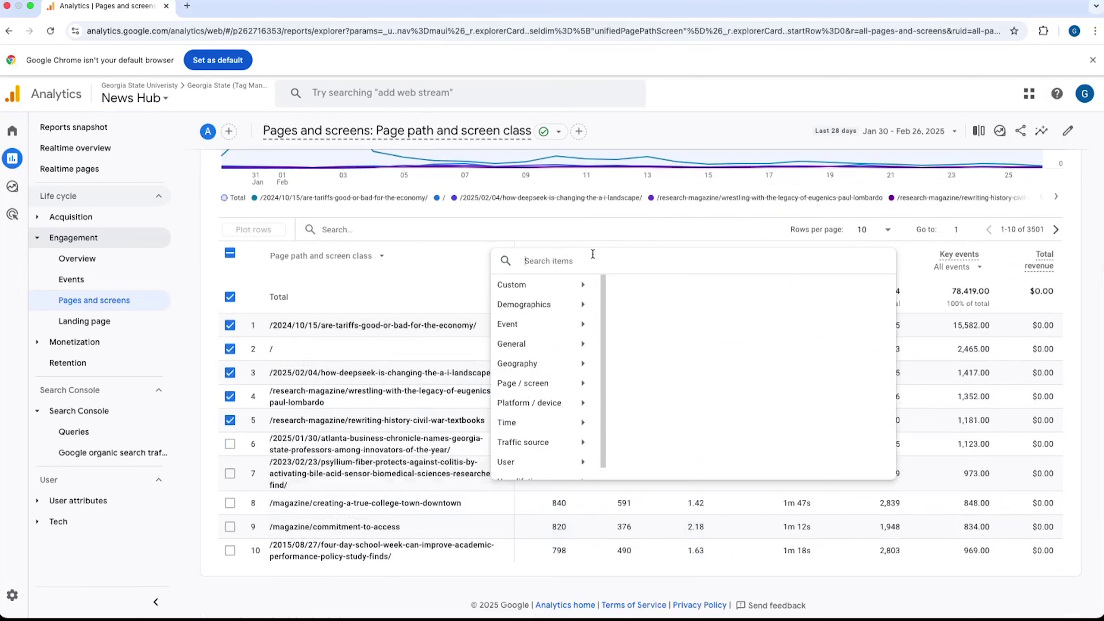
pyautogui.write('campa')
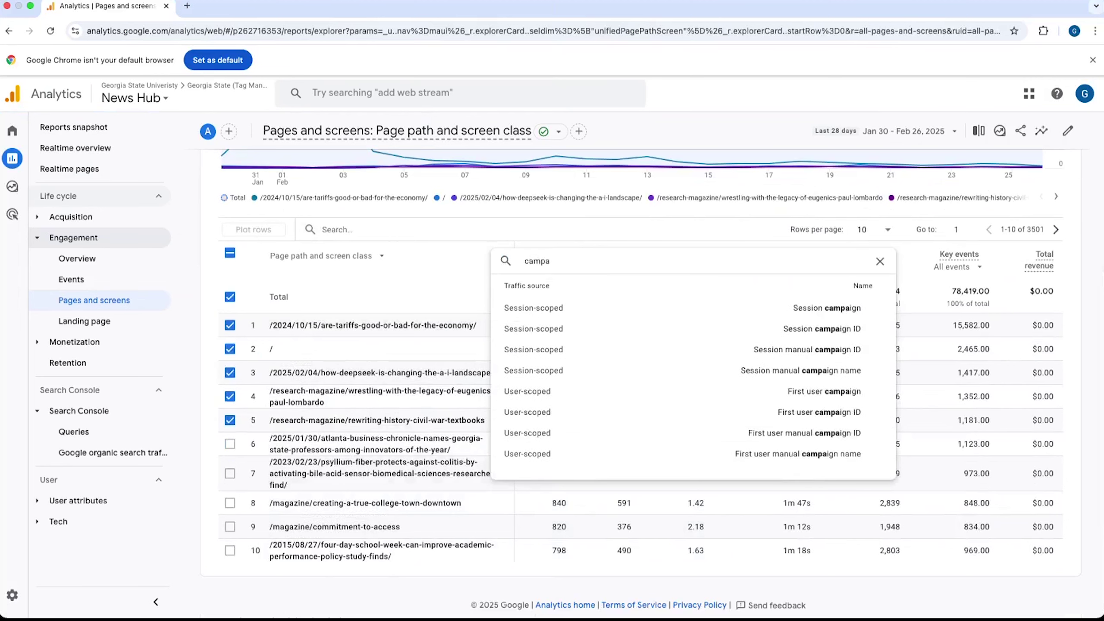
pyautogui.click(670, 306)
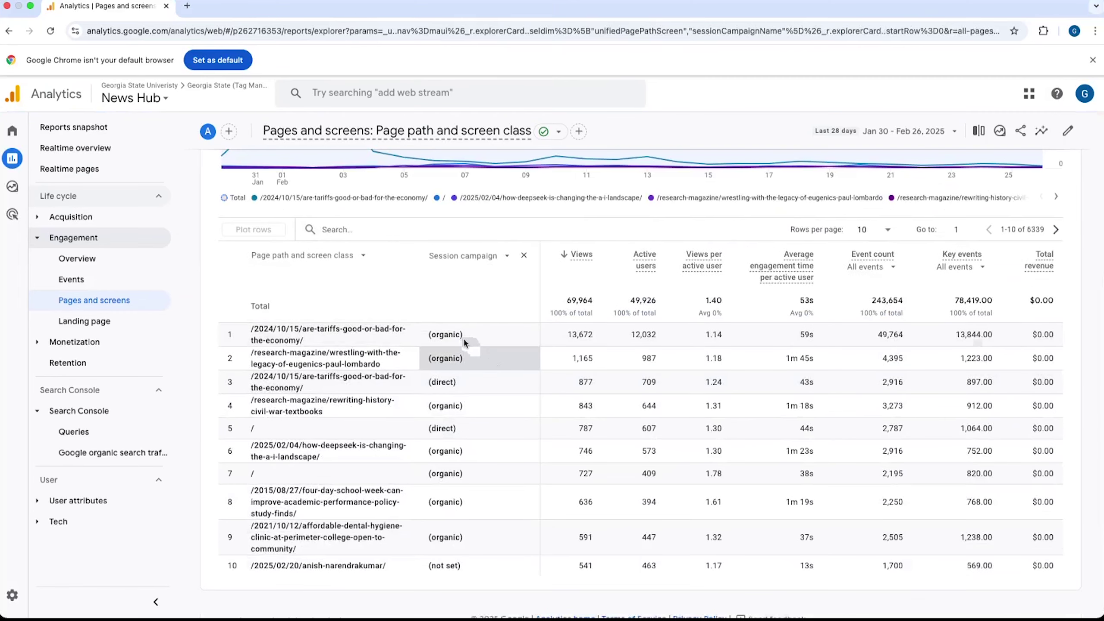
# Go to the second page of table rows and examine the session campaigns for each page path
pyautogui.scroll(-2, 463, 342)
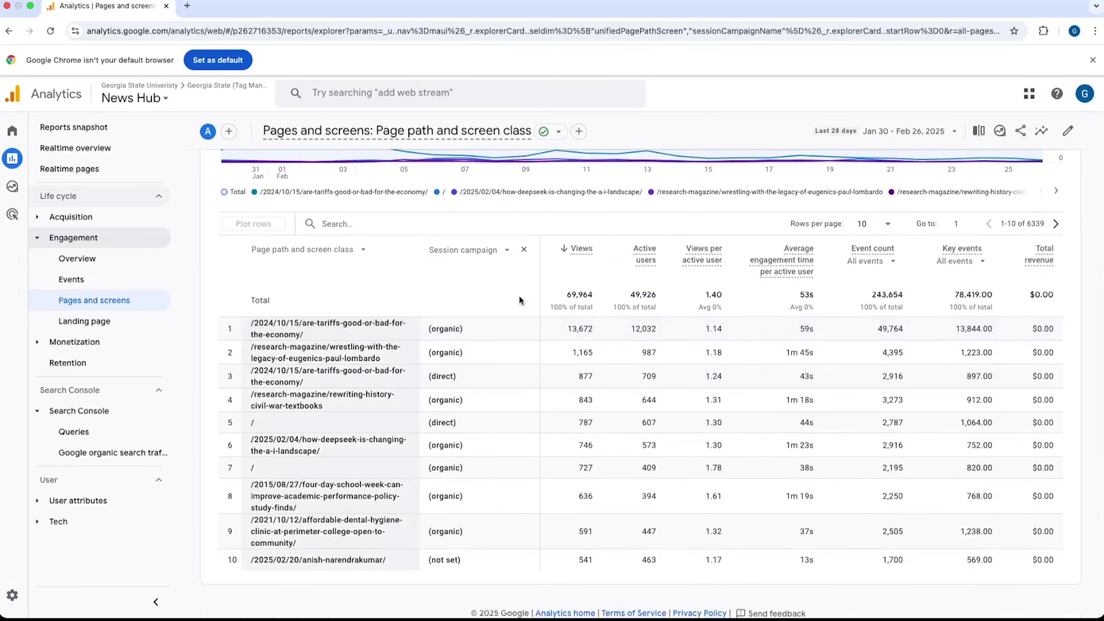
pyautogui.click(1056, 223)
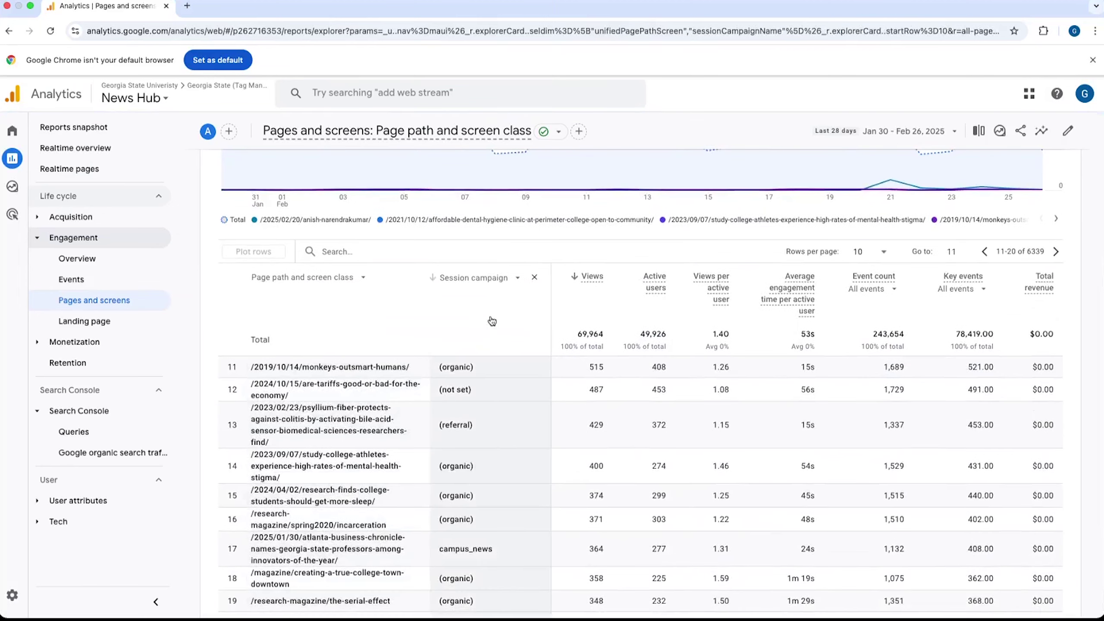
pyautogui.scroll(-3, 492, 321)
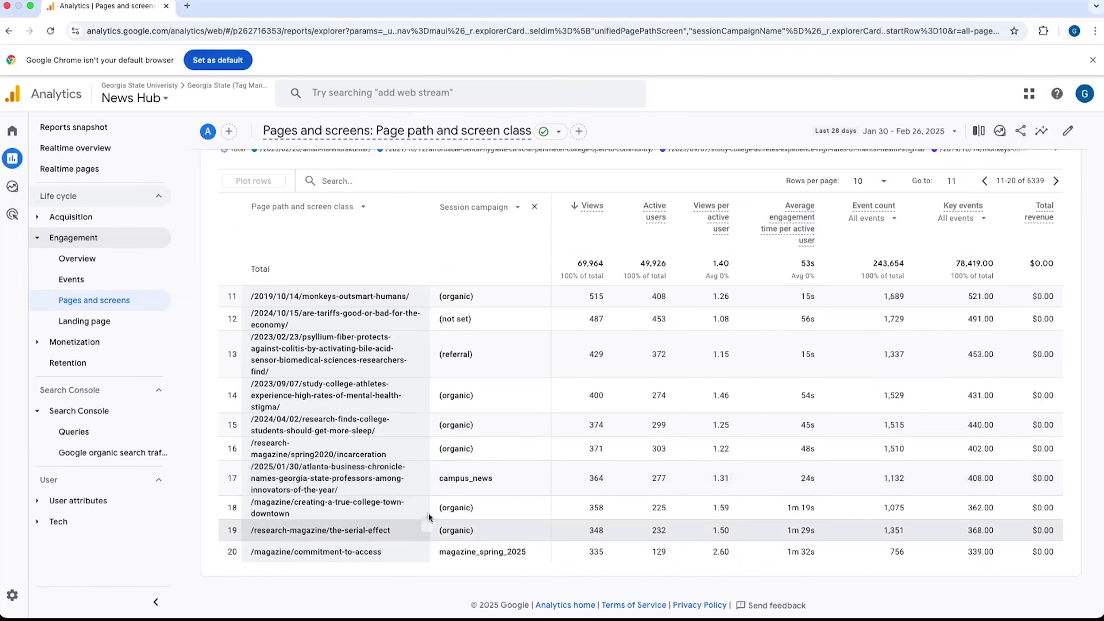
pyautogui.scroll(4, 464, 473)
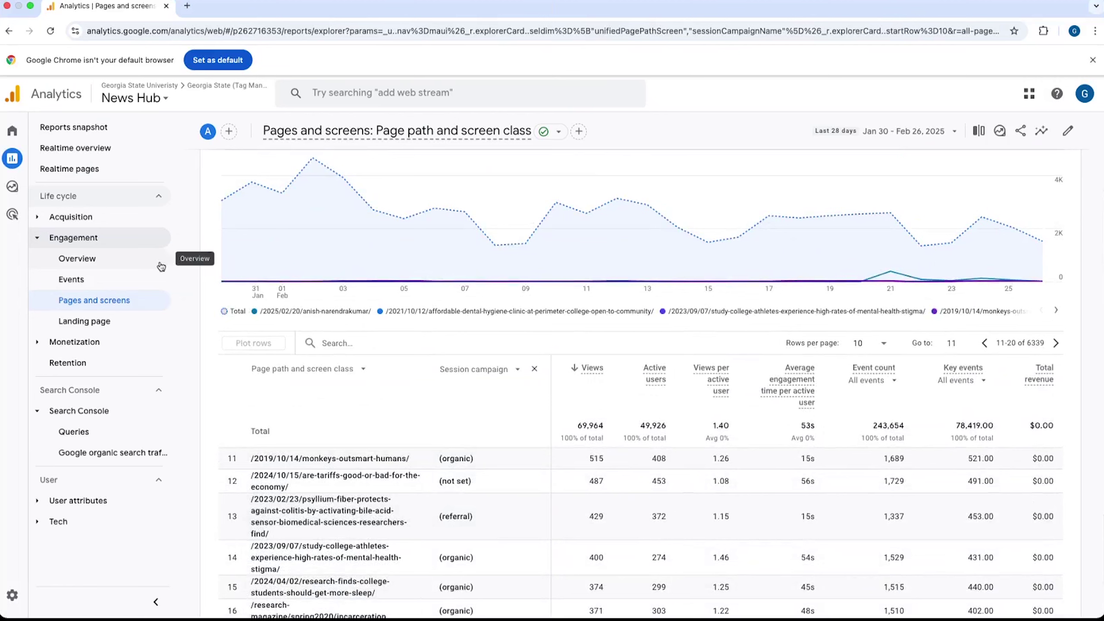
# Open the Engagement Events report and go through the event table to its second page
pyautogui.click(132, 281)
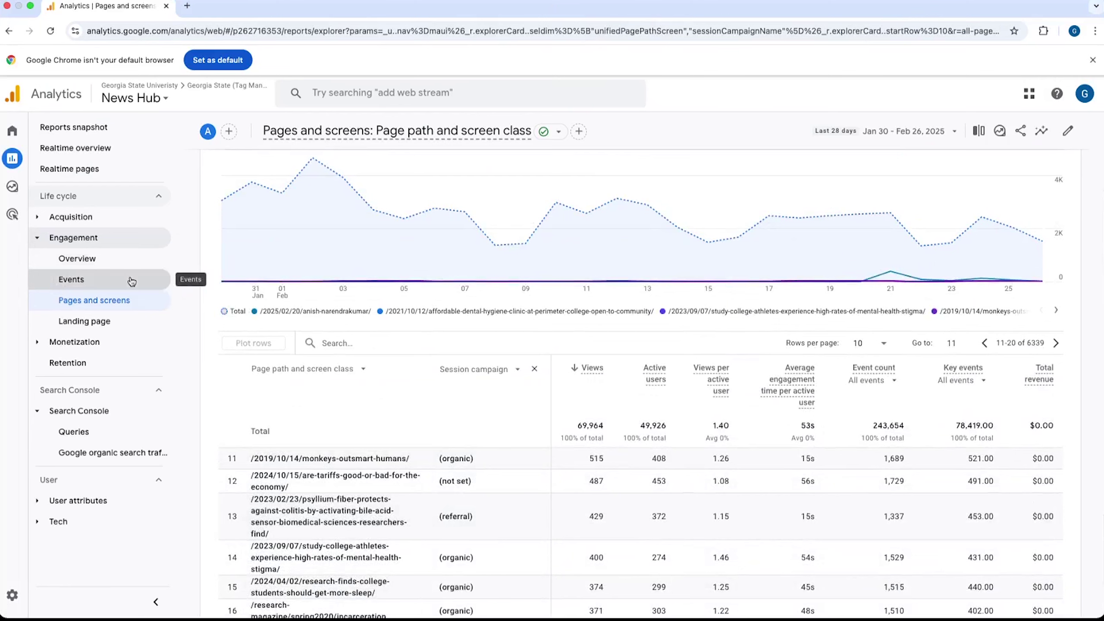
pyautogui.click(131, 281)
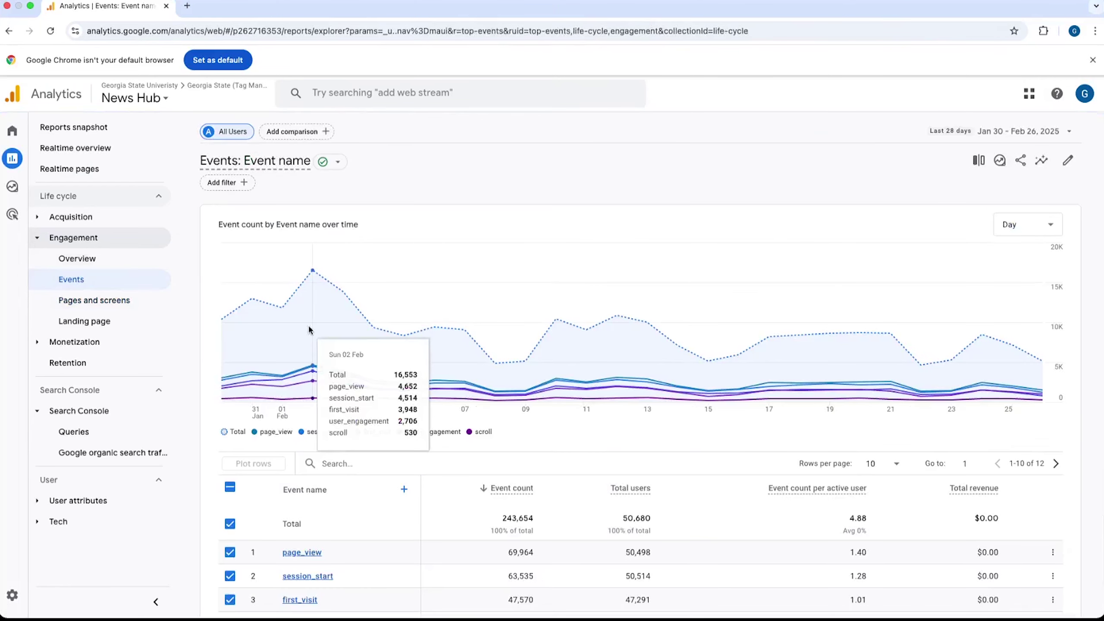
pyautogui.scroll(-5, 337, 332)
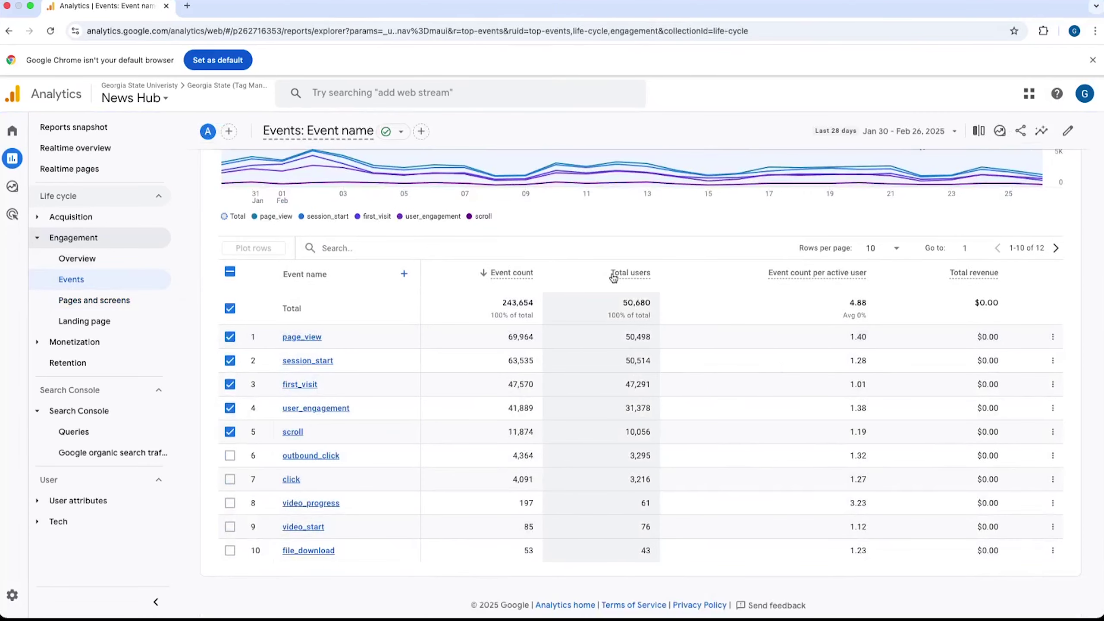
pyautogui.click(1056, 248)
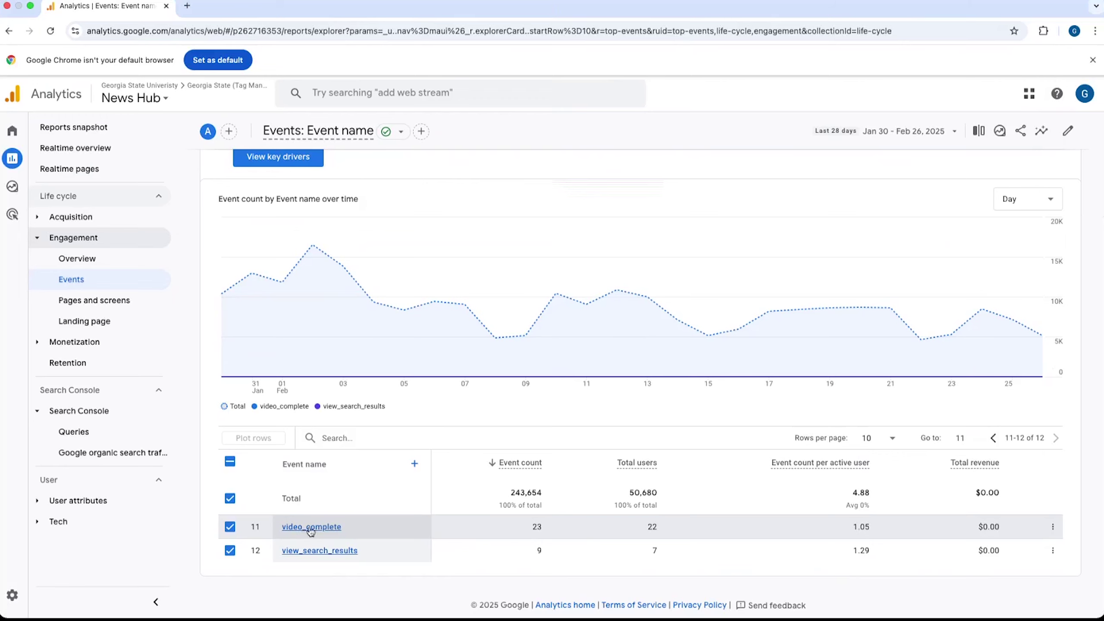
# Open the details of the video_complete event and examine its charts for event count and country
pyautogui.click(298, 528)
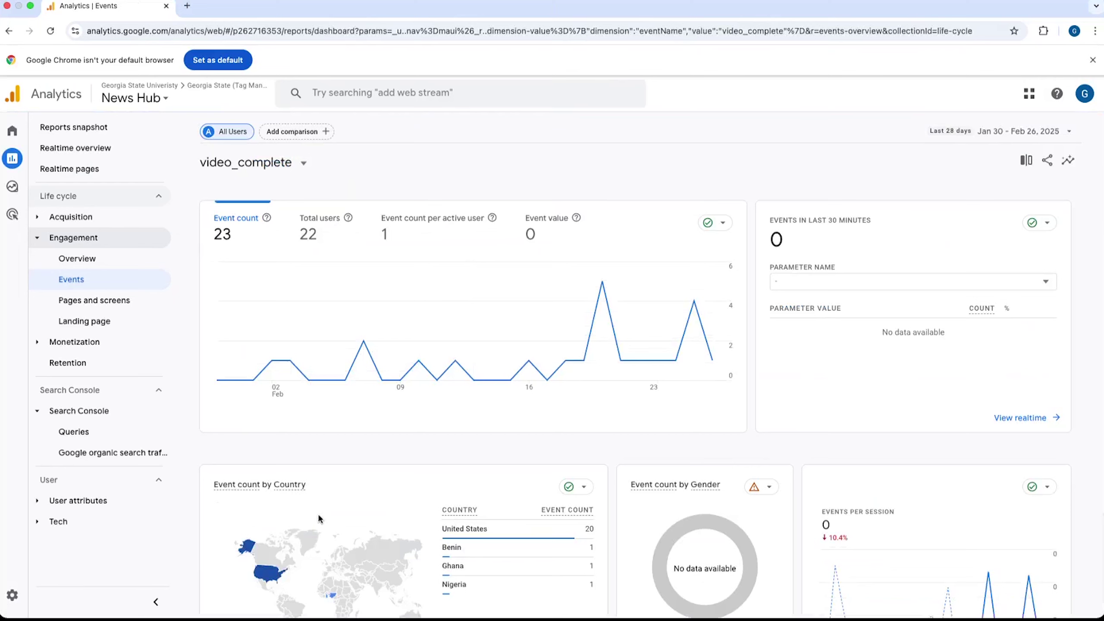
pyautogui.scroll(-5, 319, 518)
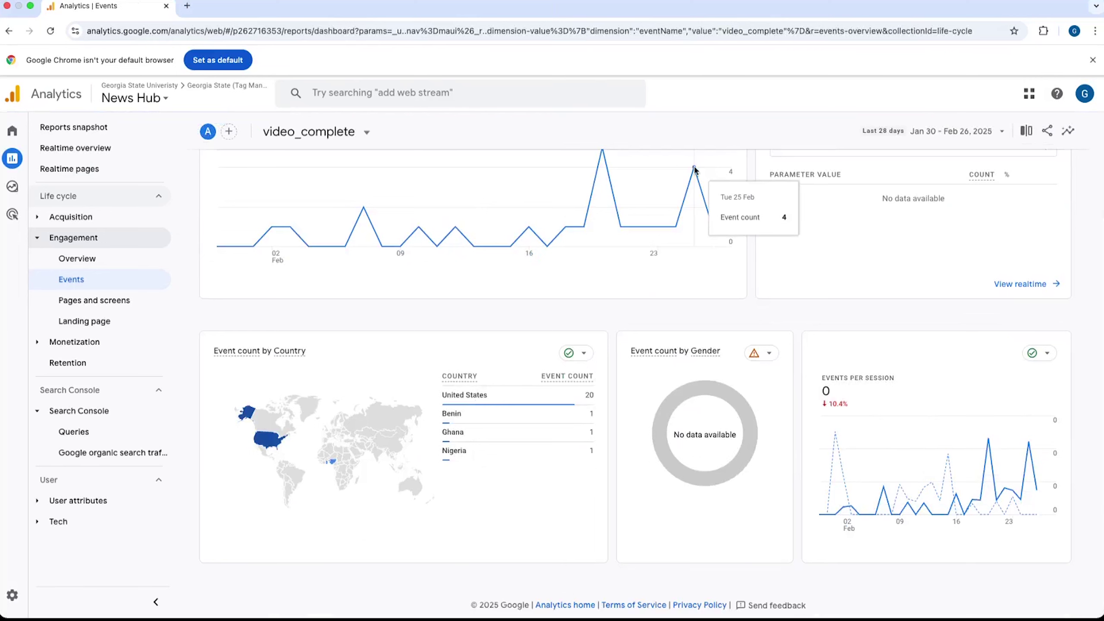
pyautogui.scroll(3, 694, 164)
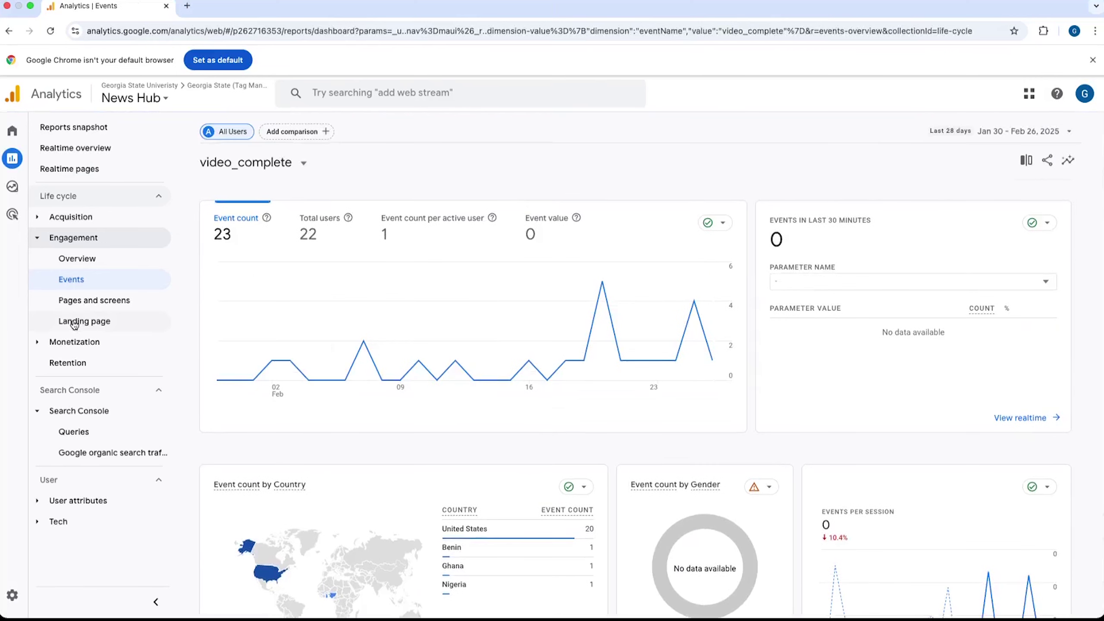
# Open the User acquisition report among the Acquisition reports and review users by first user primary channel group
pyautogui.click(45, 238)
pyautogui.click(57, 219)
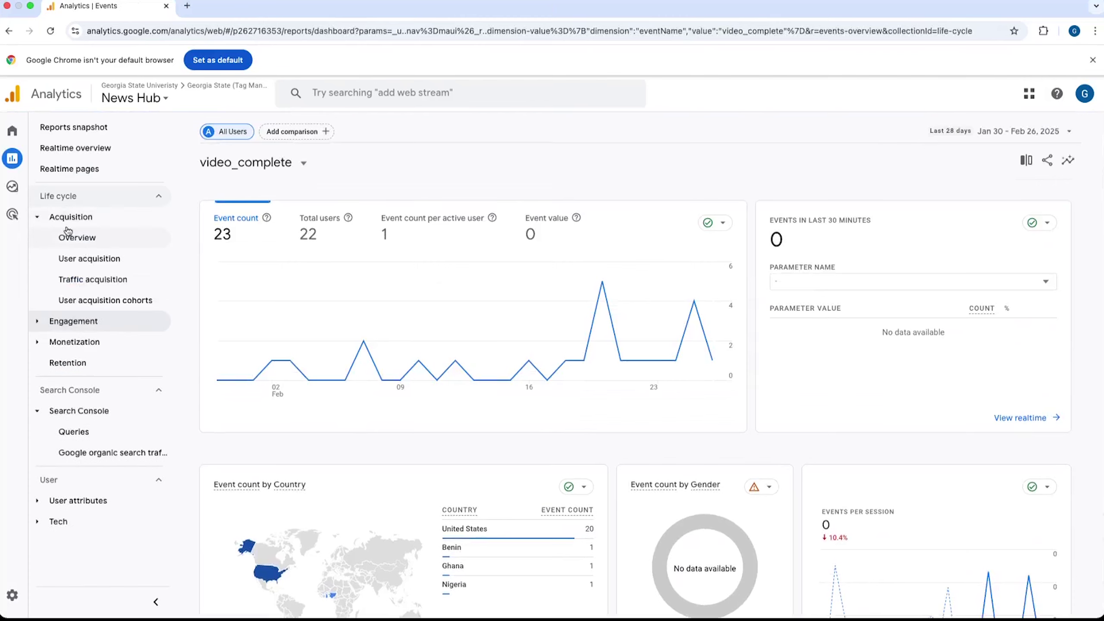
pyautogui.click(72, 266)
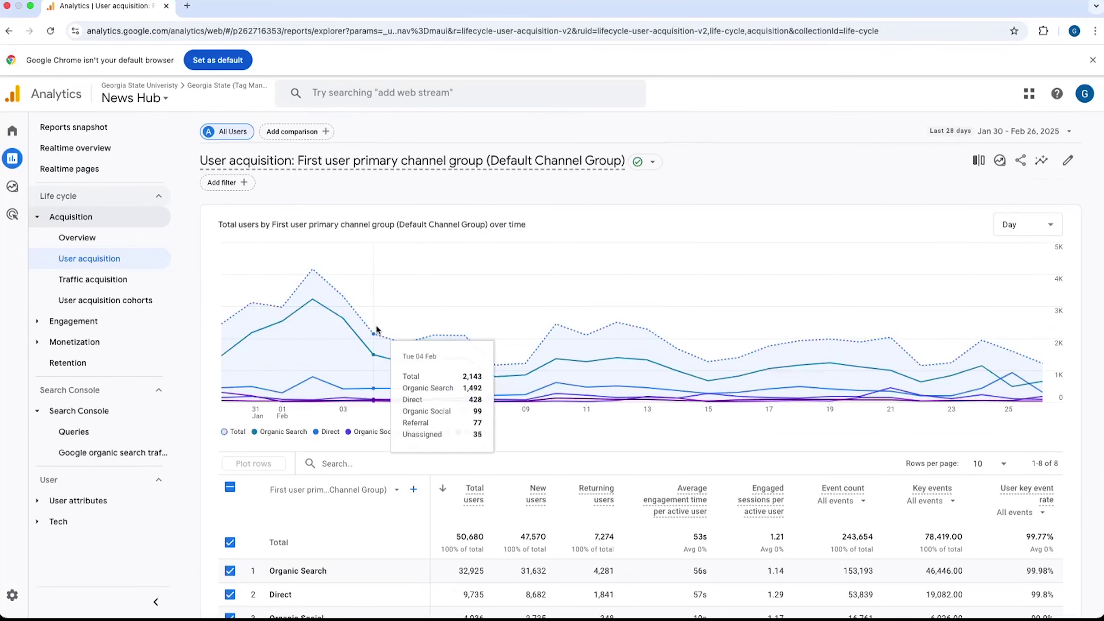
pyautogui.scroll(-5, 376, 324)
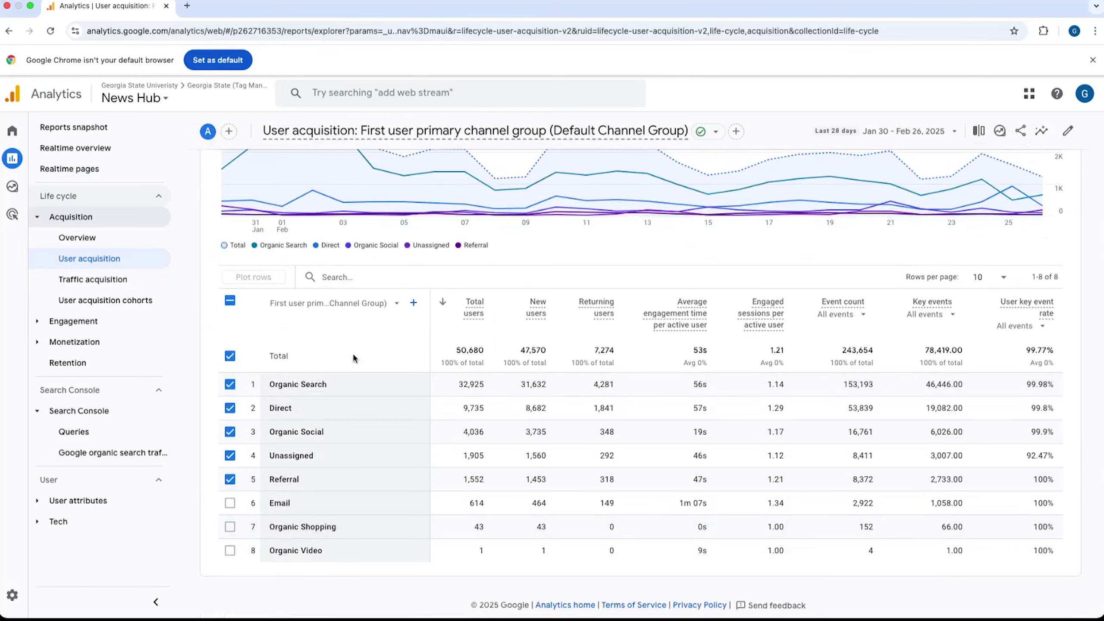
pyautogui.scroll(4, 354, 355)
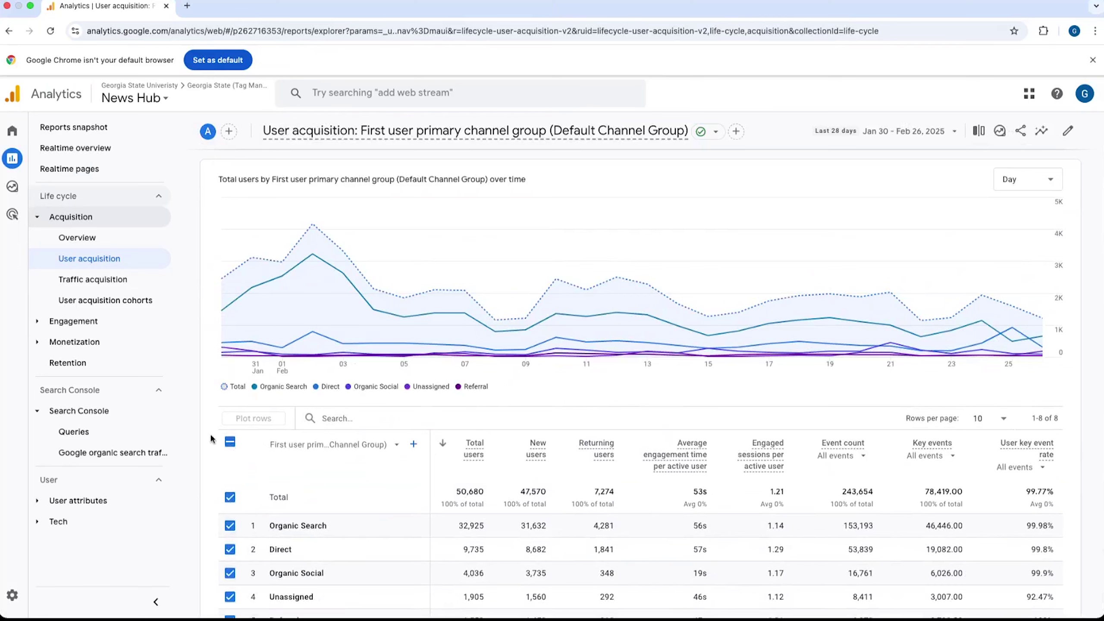
pyautogui.click(65, 217)
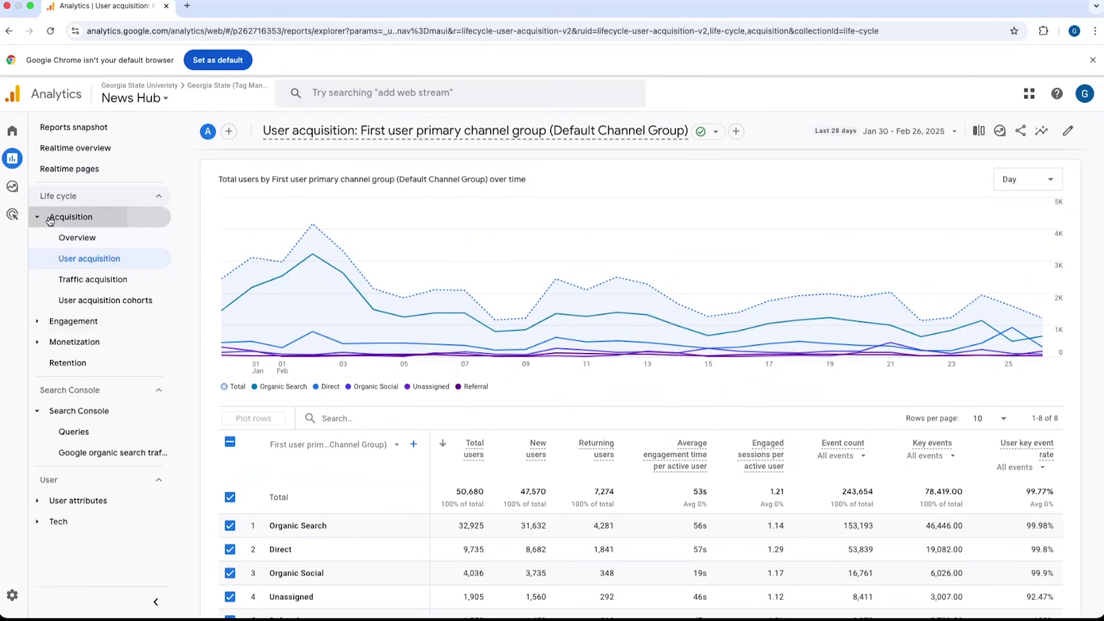
# Open the Pages and screens report among the Engagement reports and bring up its page path table
pyautogui.click(74, 238)
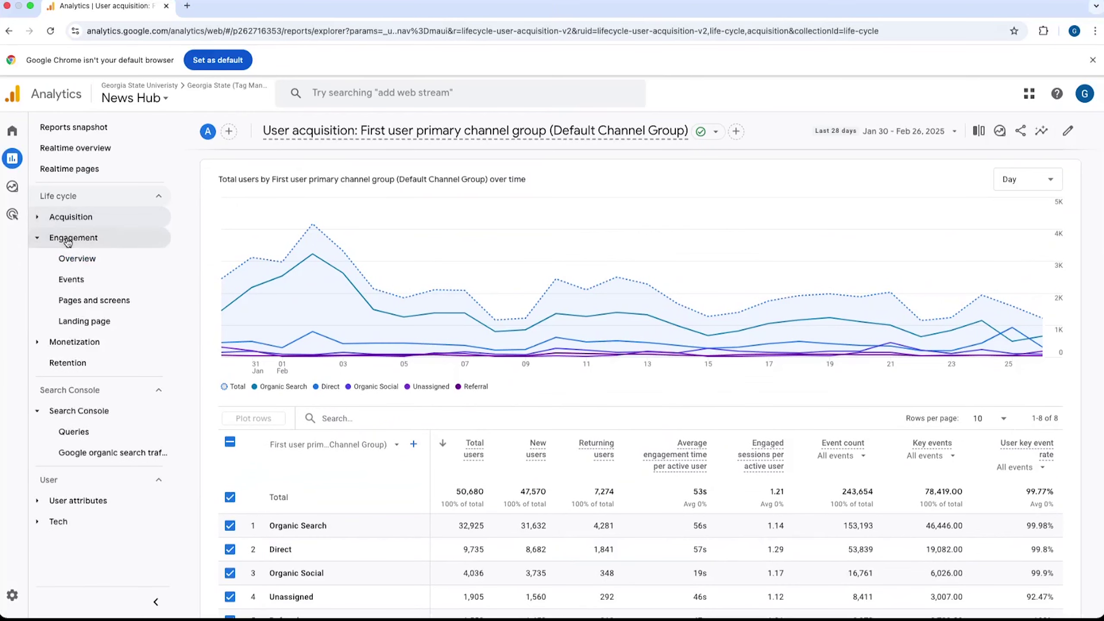
pyautogui.click(91, 301)
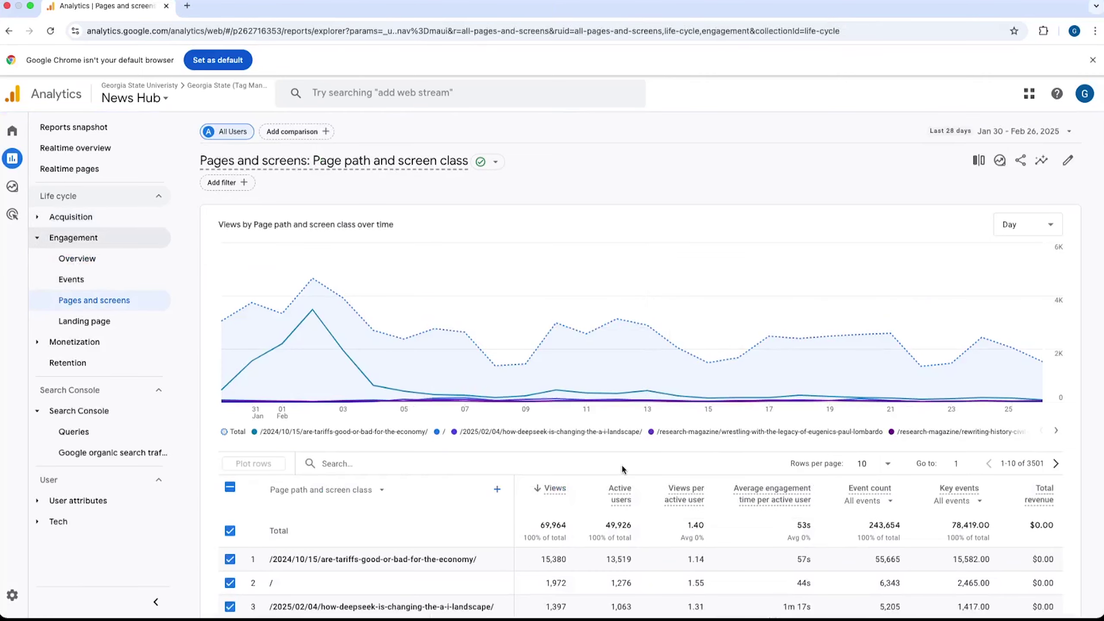
pyautogui.scroll(-1, 622, 467)
pyautogui.scroll(-2, 623, 469)
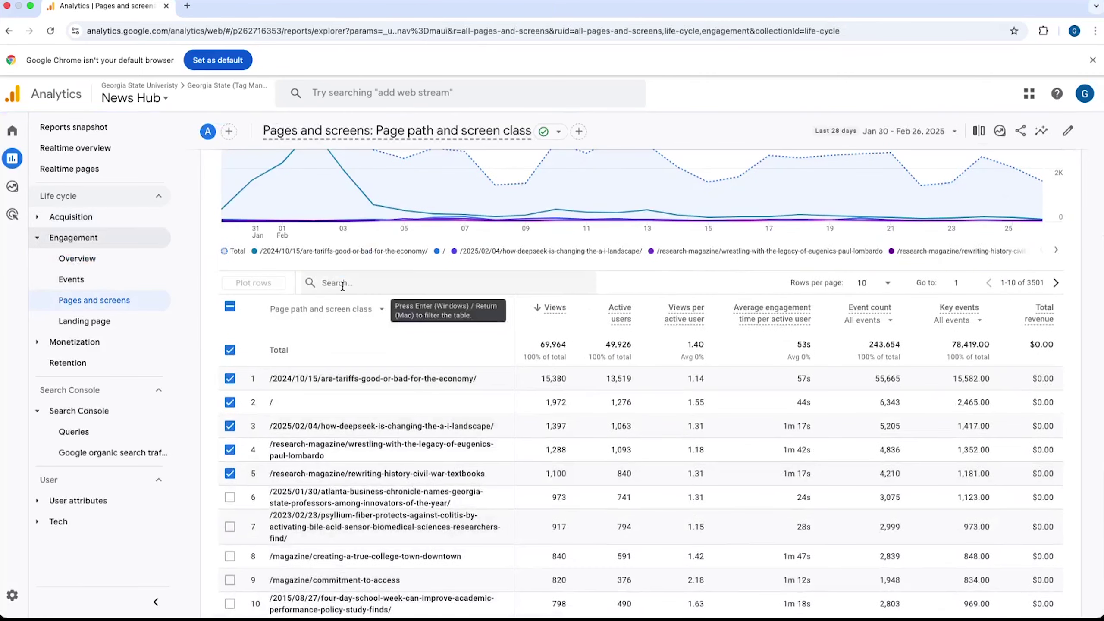
pyautogui.click(434, 283)
pyautogui.write('soue')
pyautogui.press('BackSpace')
pyautogui.press('BackSpace')
pyautogui.press('BackSpace')
pyautogui.press('BackSpace')
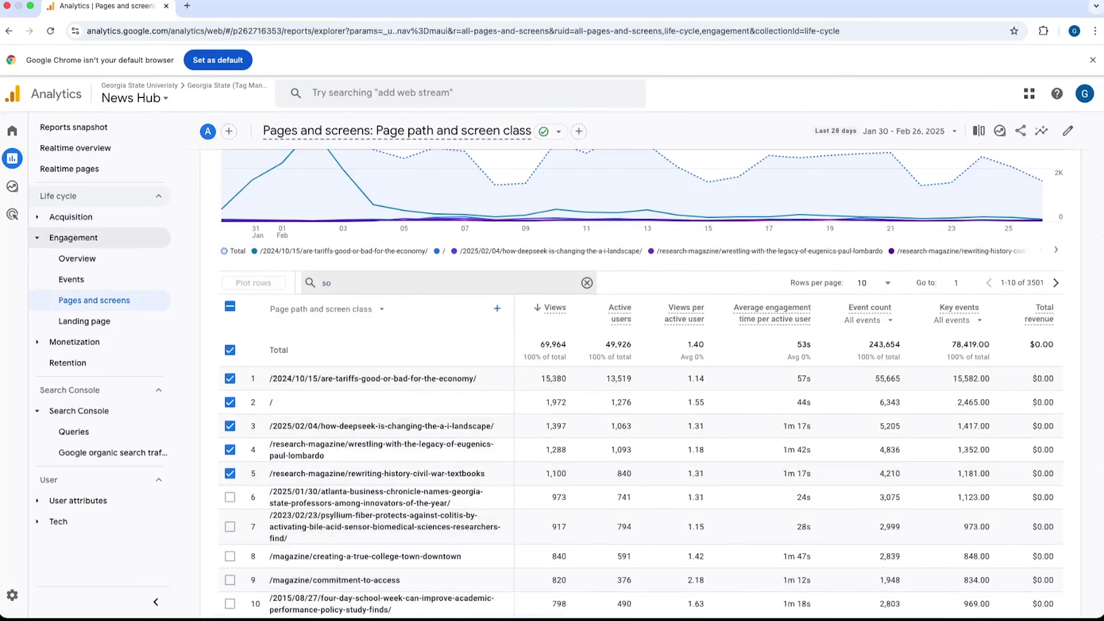
# Add Session source as a secondary dimension beside the page path in the table
pyautogui.click(500, 309)
pyautogui.write('slou')
pyautogui.press('BackSpace')
pyautogui.press('BackSpace')
pyautogui.press('BackSpace')
pyautogui.write('our')
pyautogui.click(636, 369)
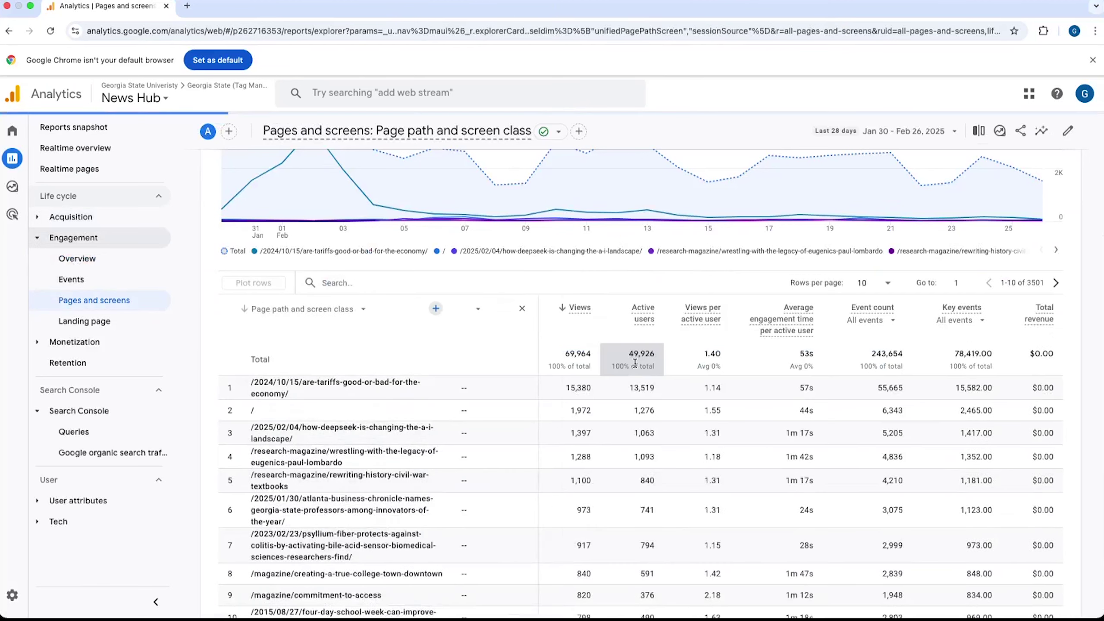
# Filter the page path table for the term "music"
pyautogui.write('music')
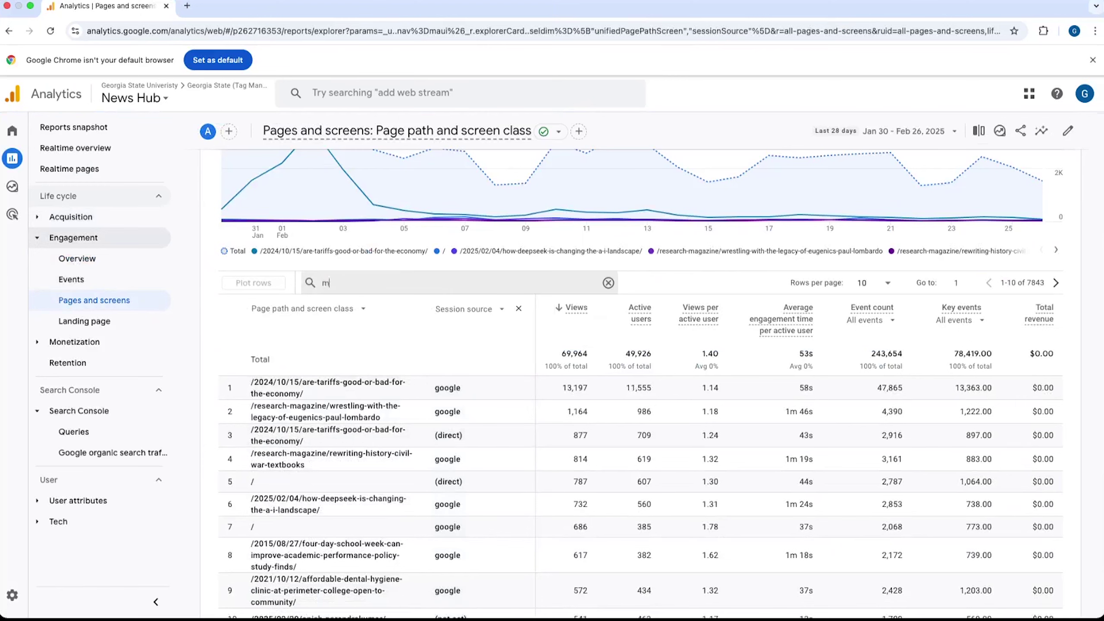
pyautogui.press('Return')
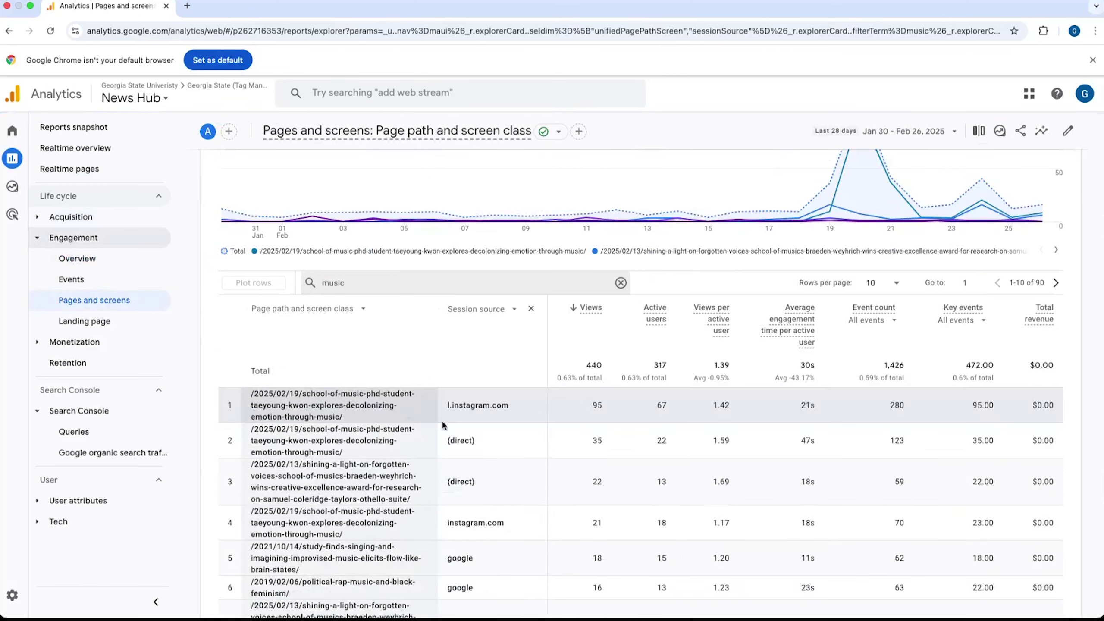
pyautogui.scroll(2, 451, 424)
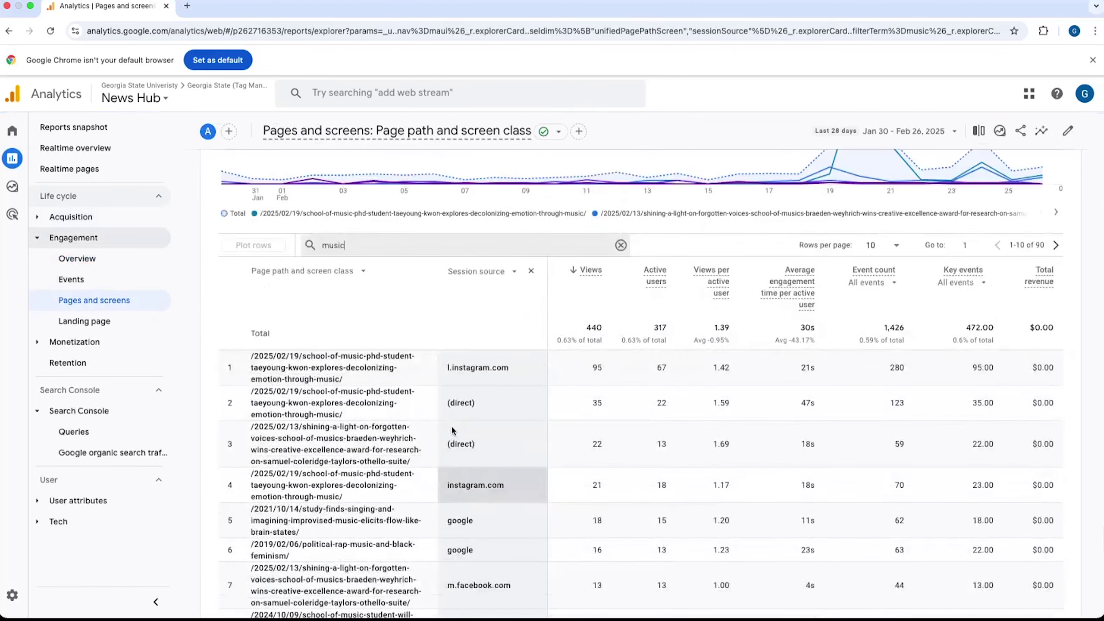
# Export the filtered Pages and screens report as a PDF file
pyautogui.click(1023, 136)
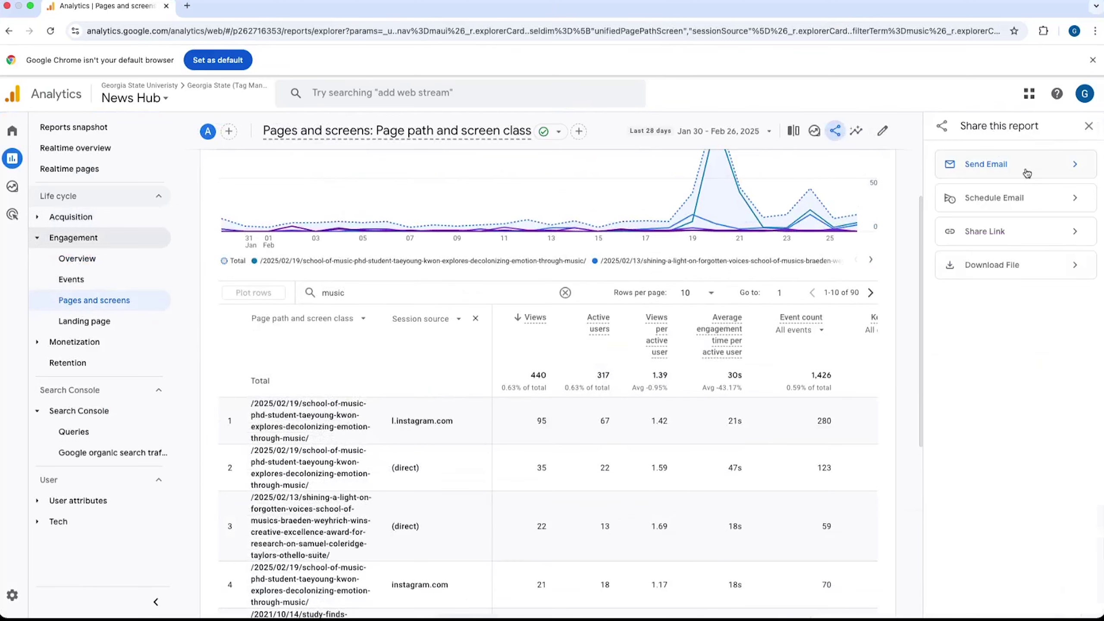
pyautogui.click(1008, 270)
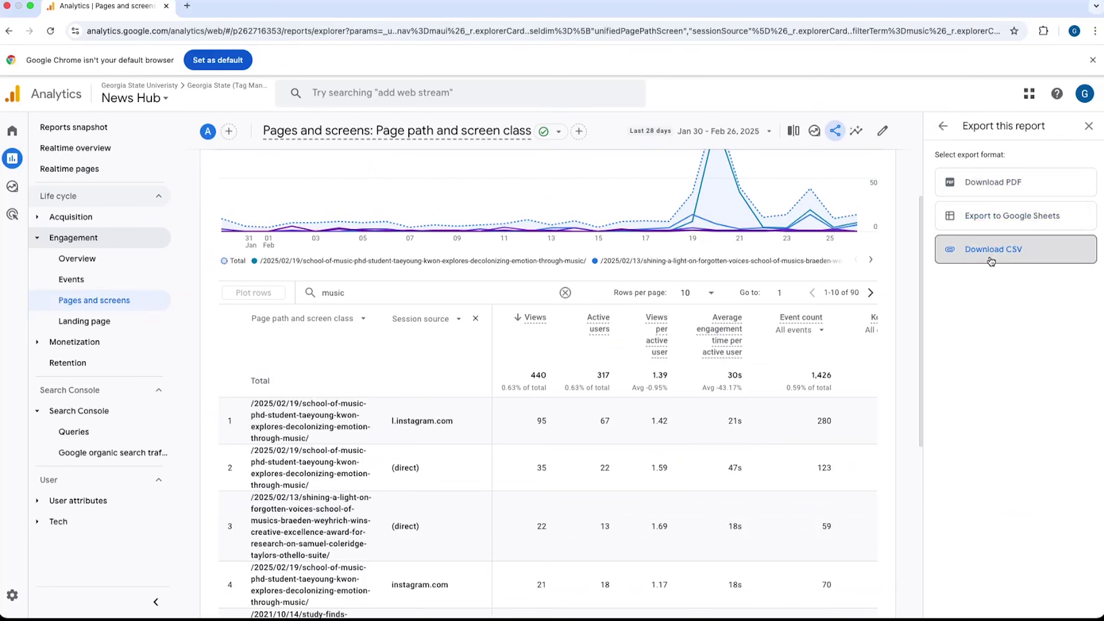
pyautogui.click(974, 182)
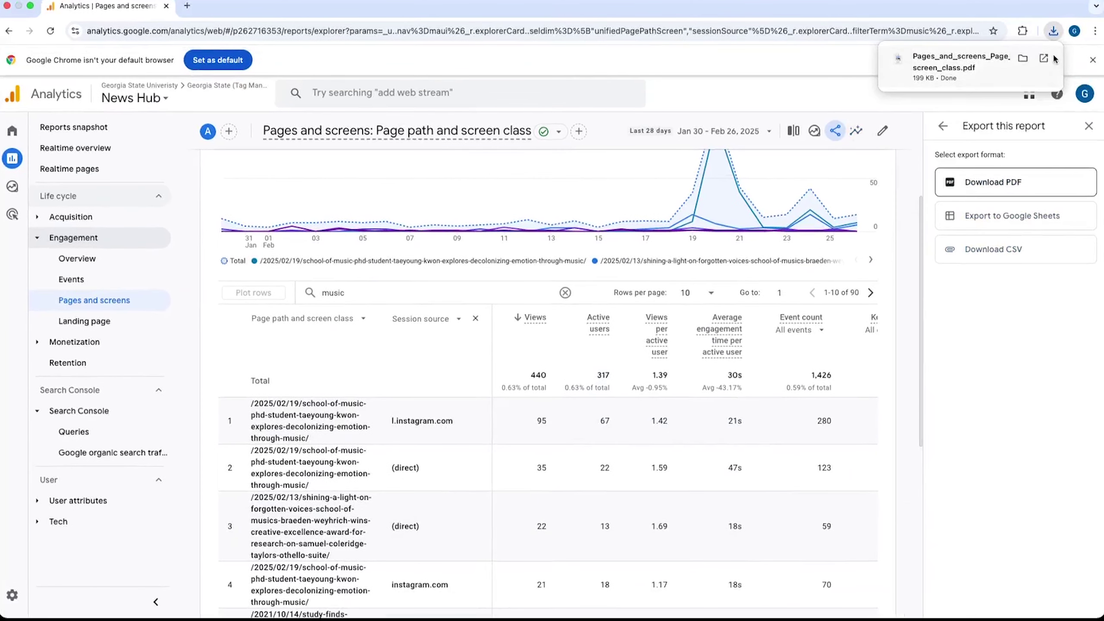
pyautogui.scroll(1, 612, 413)
pyautogui.scroll(-3, 613, 412)
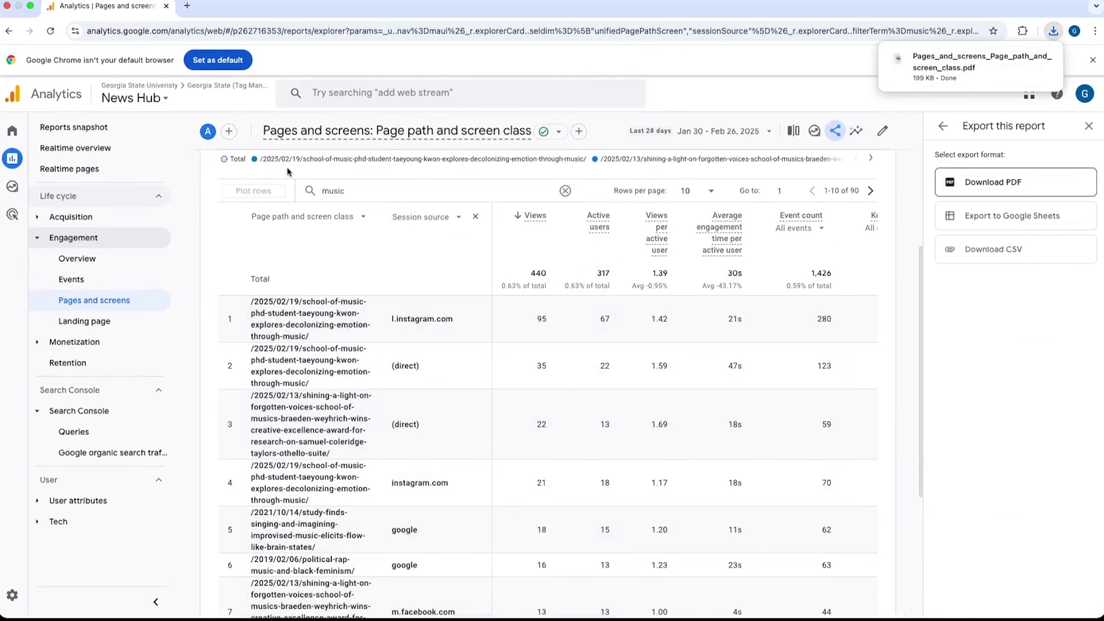
# Search the web for looker studio in a new browser tab and open Looker Studio
pyautogui.click(186, 6)
pyautogui.write('look')
pyautogui.press('Return')
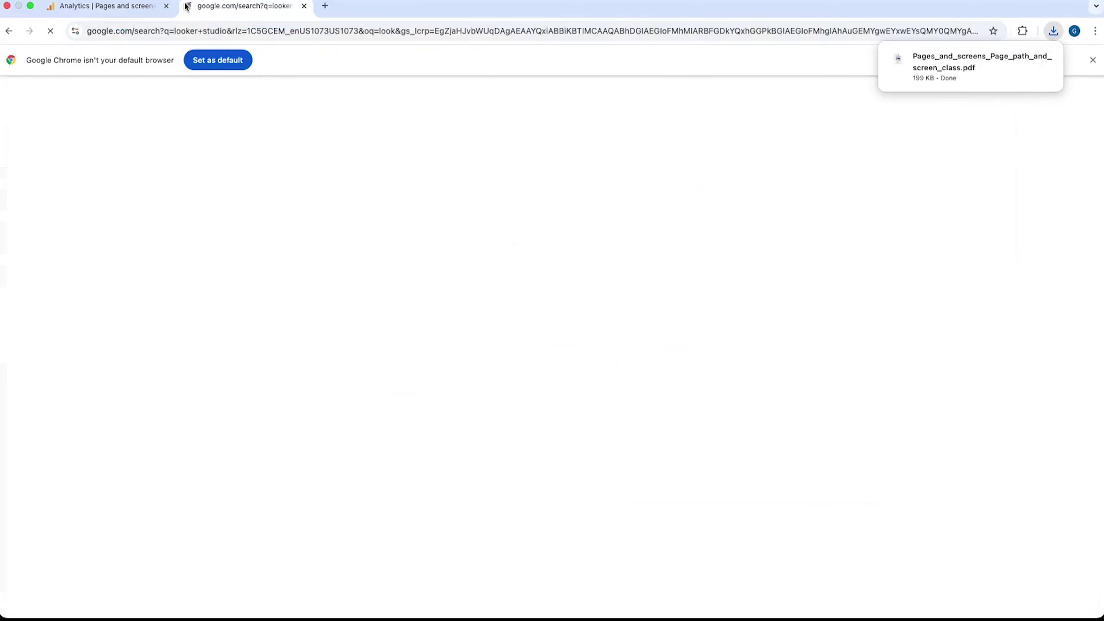
pyautogui.click(209, 202)
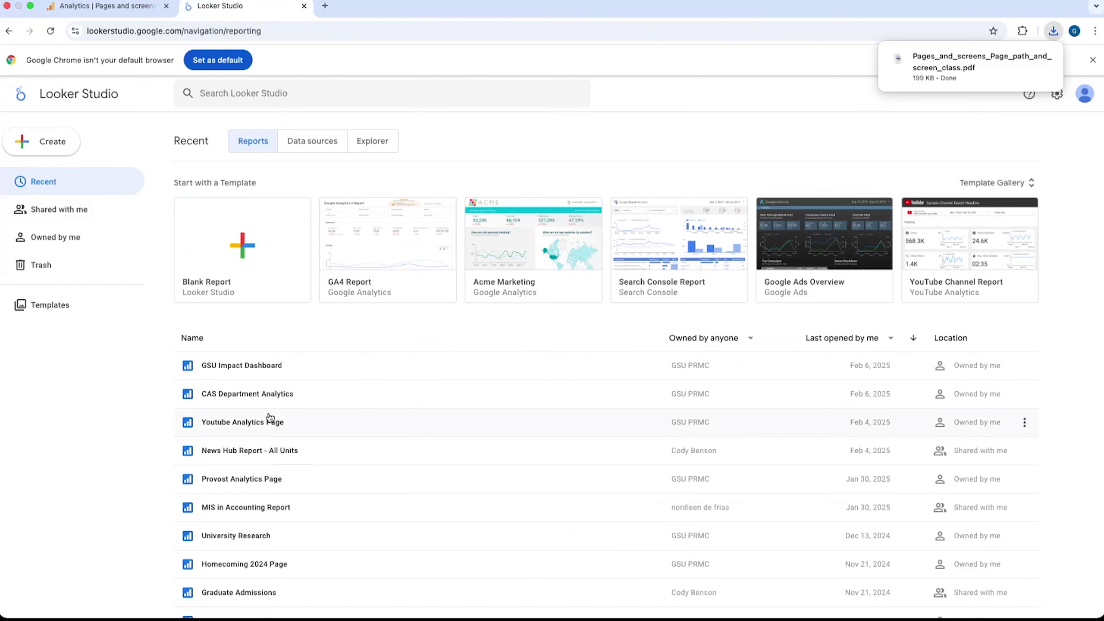
# Open the GSU Impact Dashboard, view its Total and Countries and States pages, and return to the report list
pyautogui.scroll(-2, 270, 373)
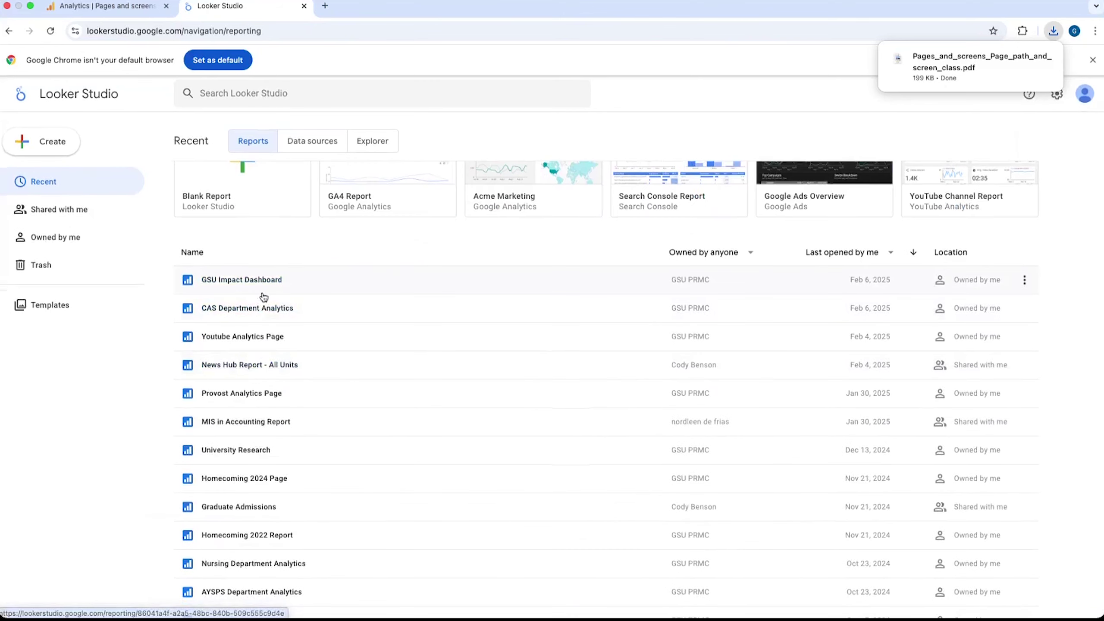
pyautogui.click(229, 279)
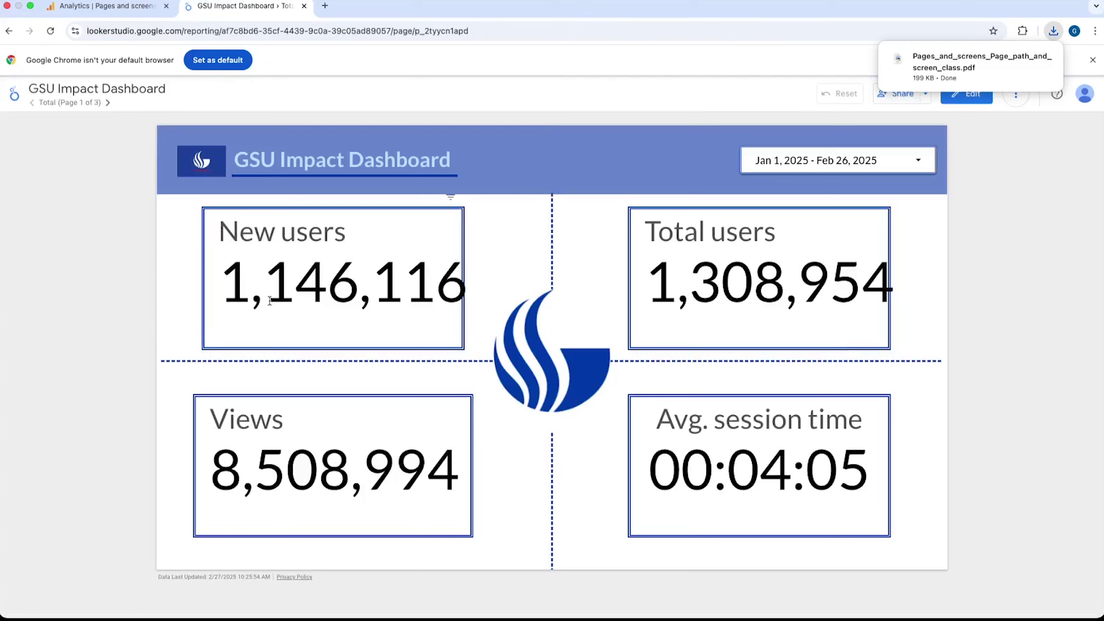
pyautogui.click(108, 104)
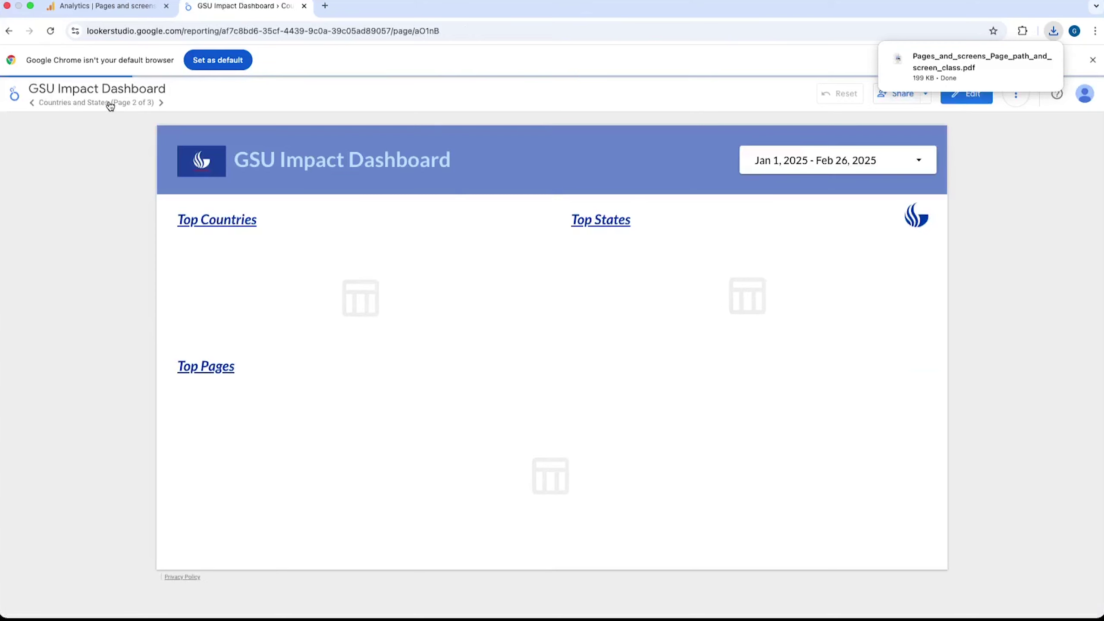
pyautogui.click(18, 101)
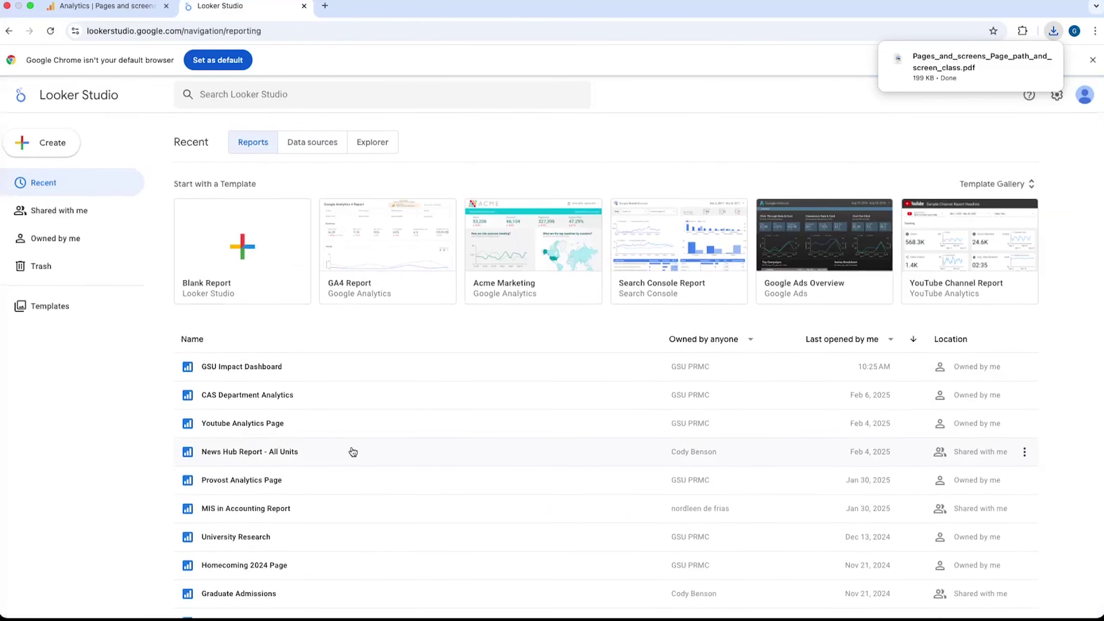
# Open the CAS Department Analytics report, examine its most viewed programs tables, and return to the report list
pyautogui.click(273, 394)
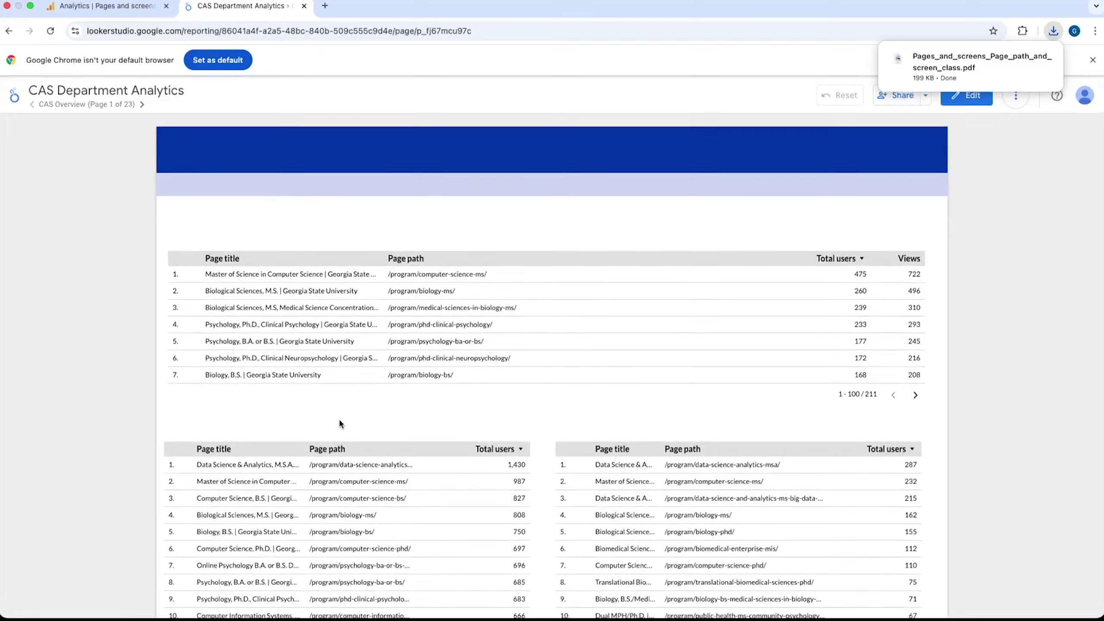
pyautogui.scroll(-2, 339, 422)
pyautogui.scroll(-3, 338, 418)
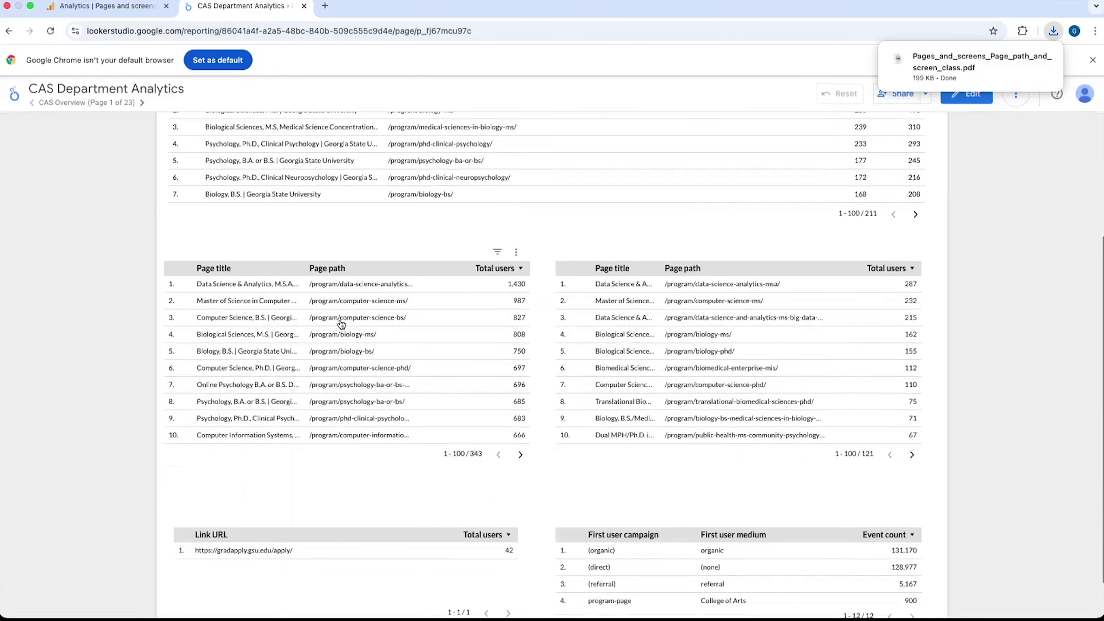
pyautogui.scroll(-2, 365, 191)
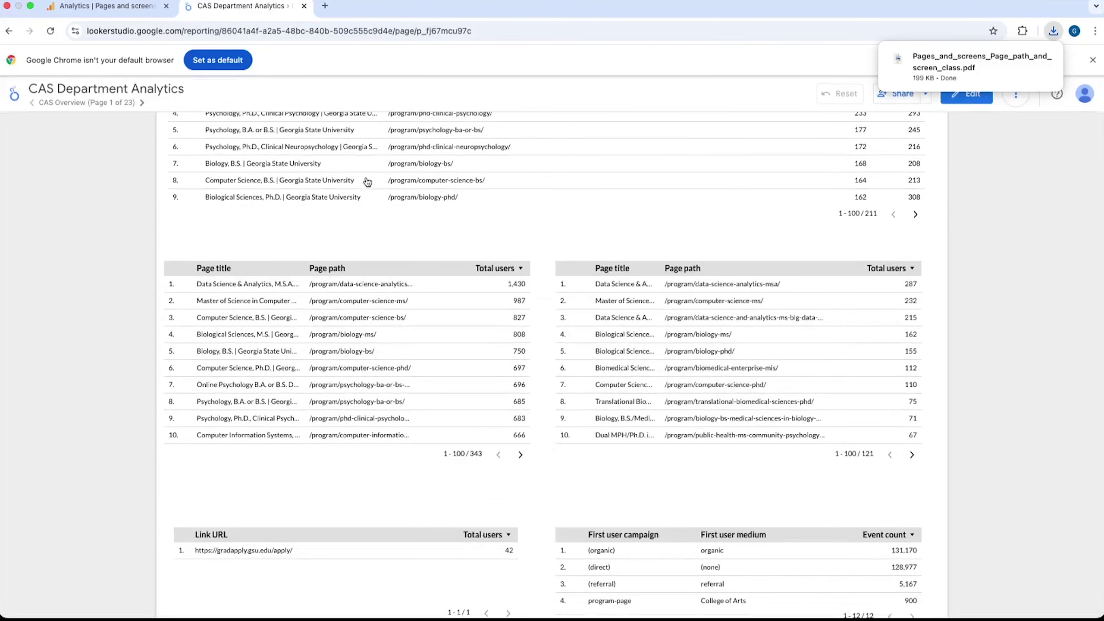
pyautogui.scroll(-2, 173, 242)
pyautogui.scroll(4, 173, 246)
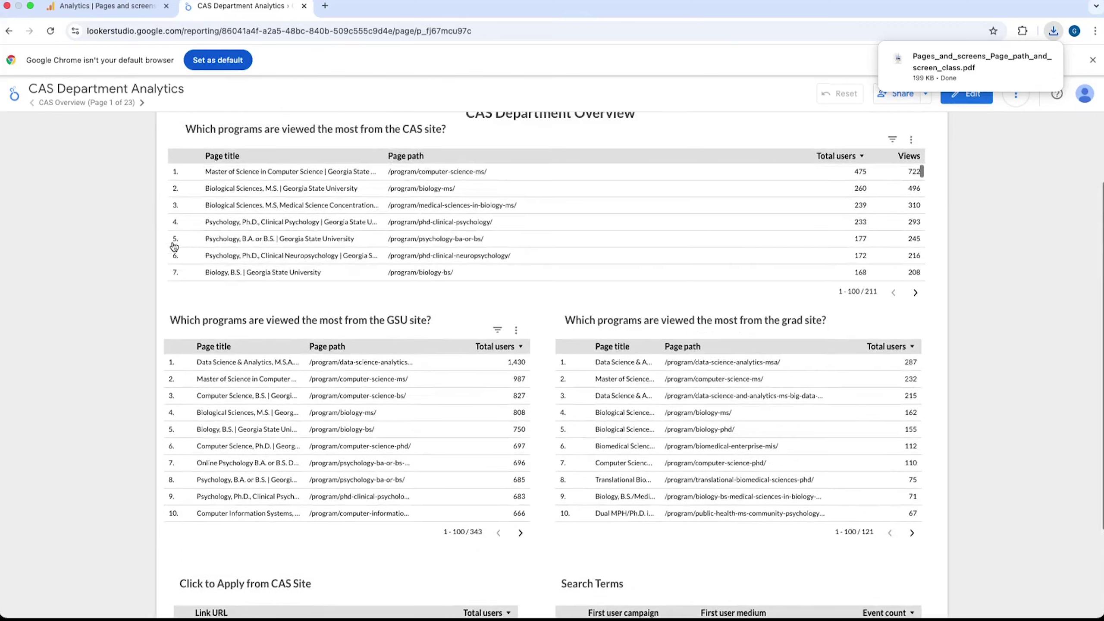
pyautogui.scroll(1, 122, 261)
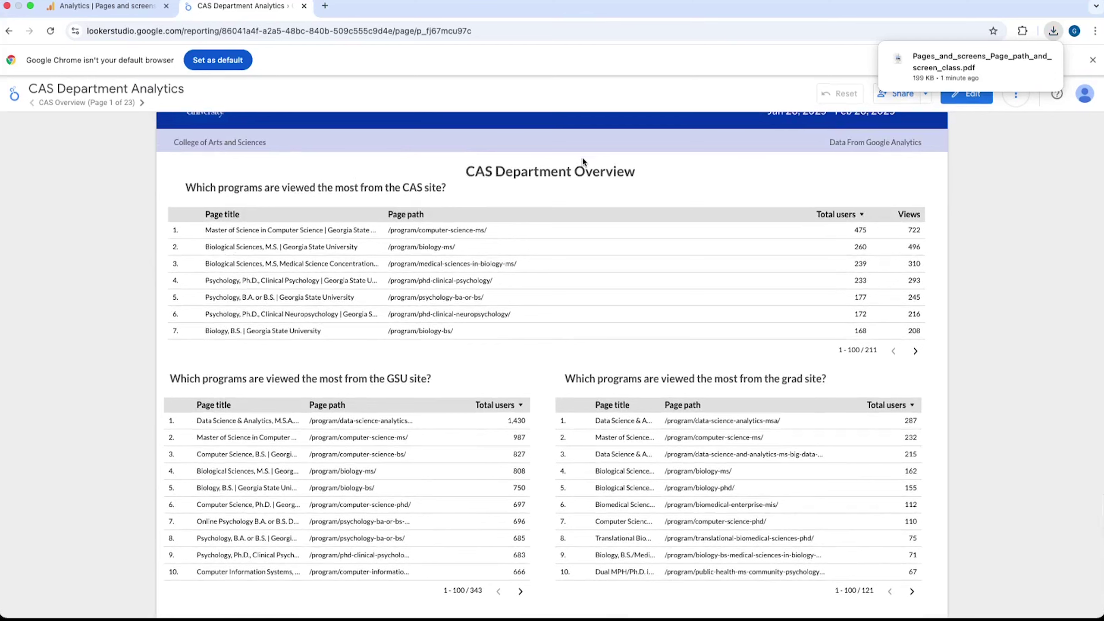
pyautogui.click(13, 97)
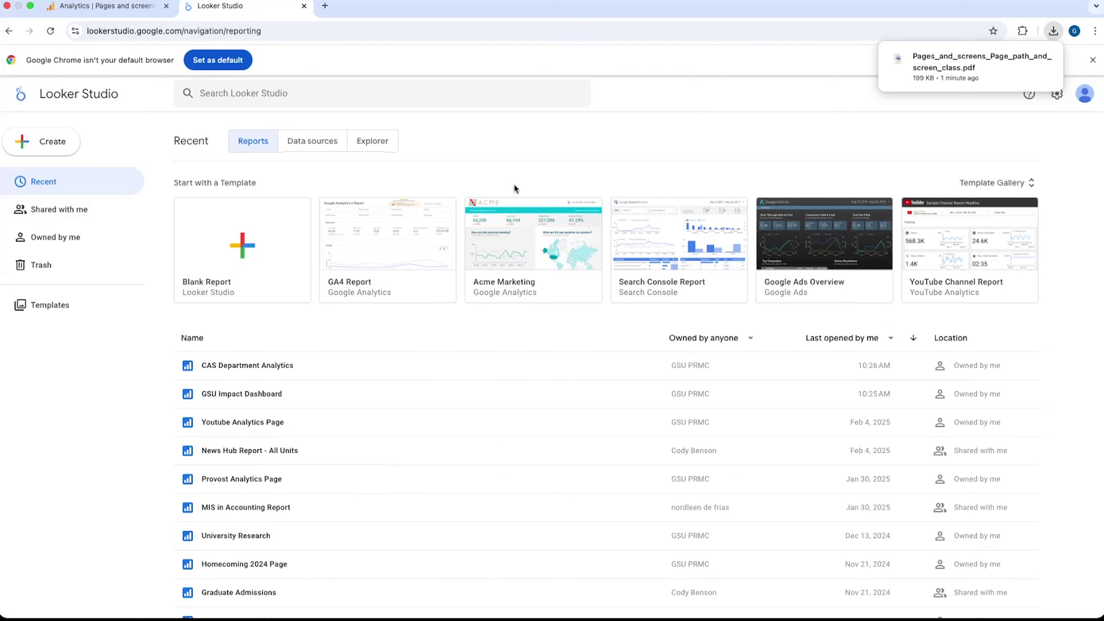
# Switch back to Google Analytics and review the music page paths with their session sources
pyautogui.click(99, 7)
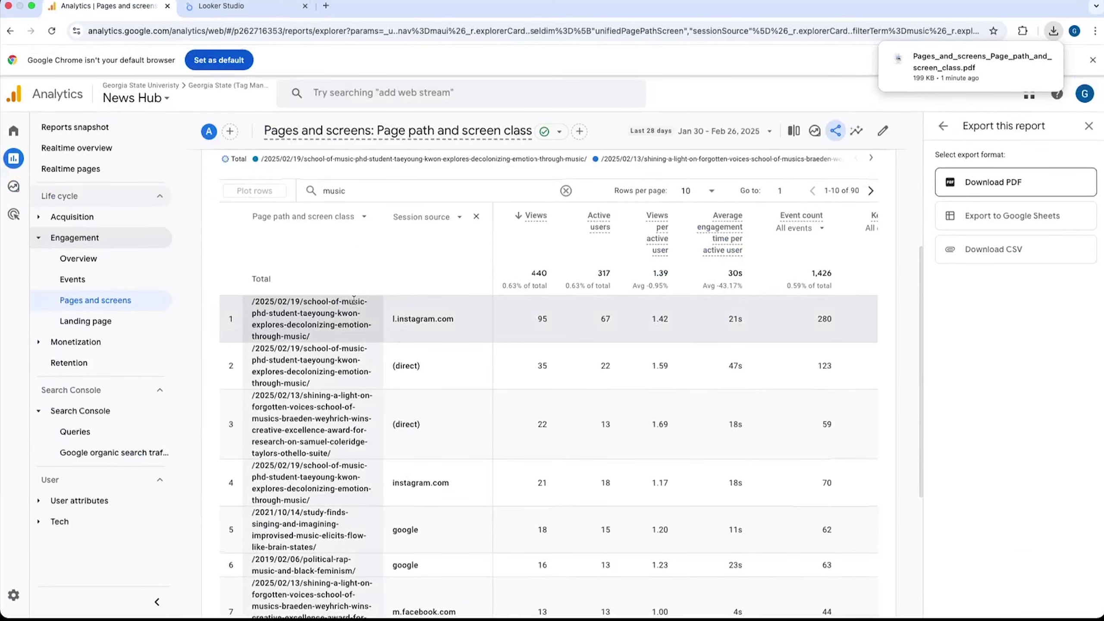
pyautogui.scroll(2, 455, 340)
pyautogui.scroll(-1, 456, 340)
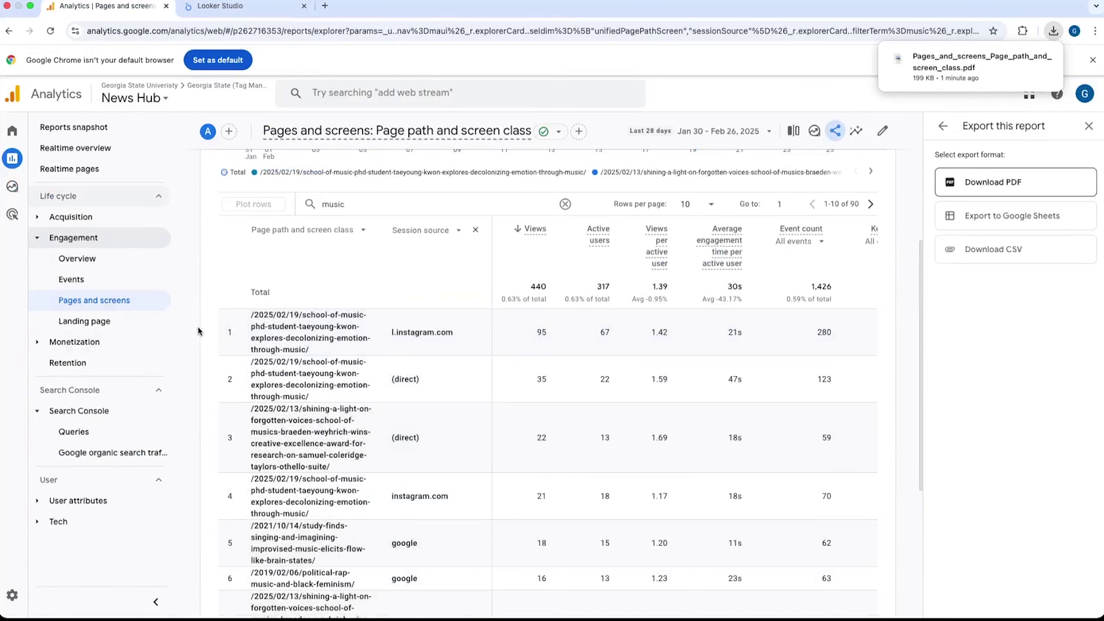
pyautogui.scroll(2, 338, 357)
pyautogui.scroll(-2, 337, 358)
pyautogui.scroll(-4, 338, 357)
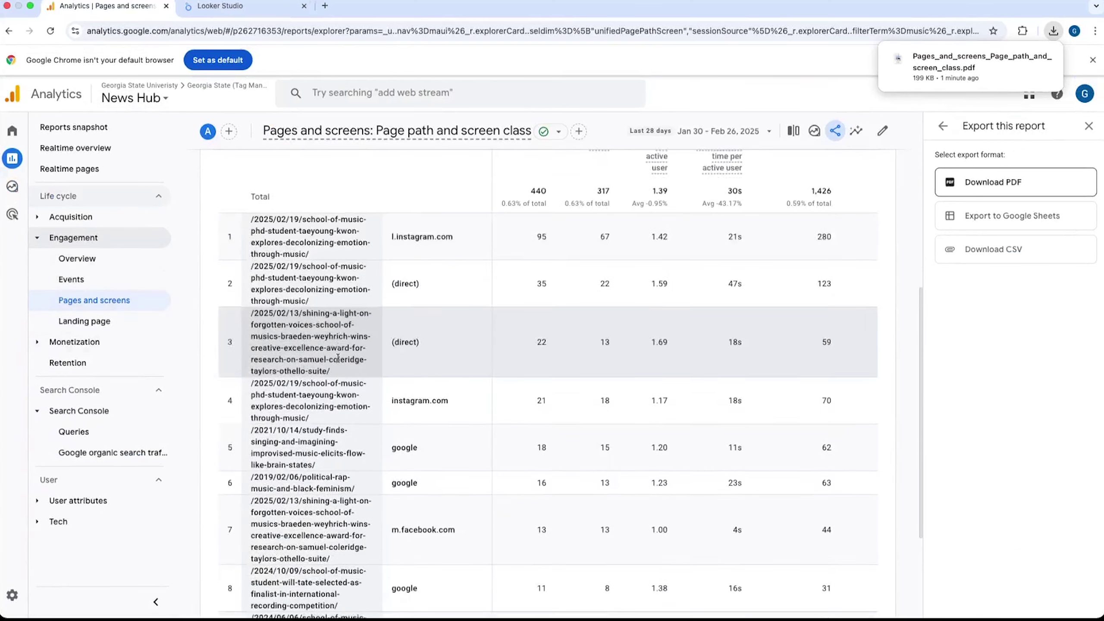
pyautogui.scroll(3, 337, 358)
pyautogui.scroll(1, 337, 357)
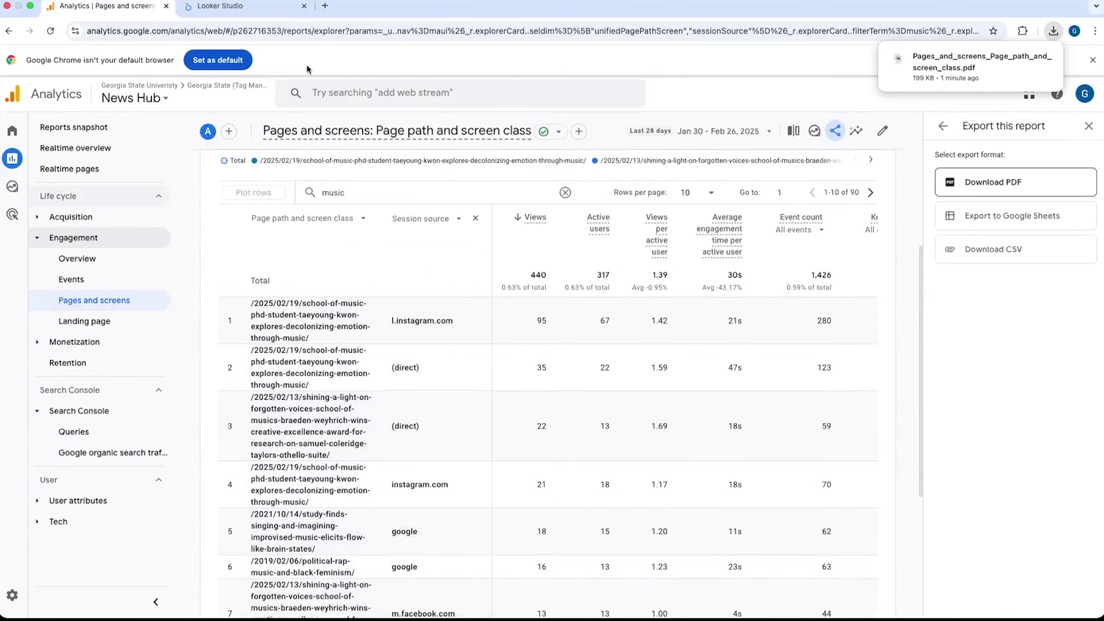
# Replace the Session source secondary dimension with Session source / medium
pyautogui.click(475, 217)
pyautogui.click(396, 218)
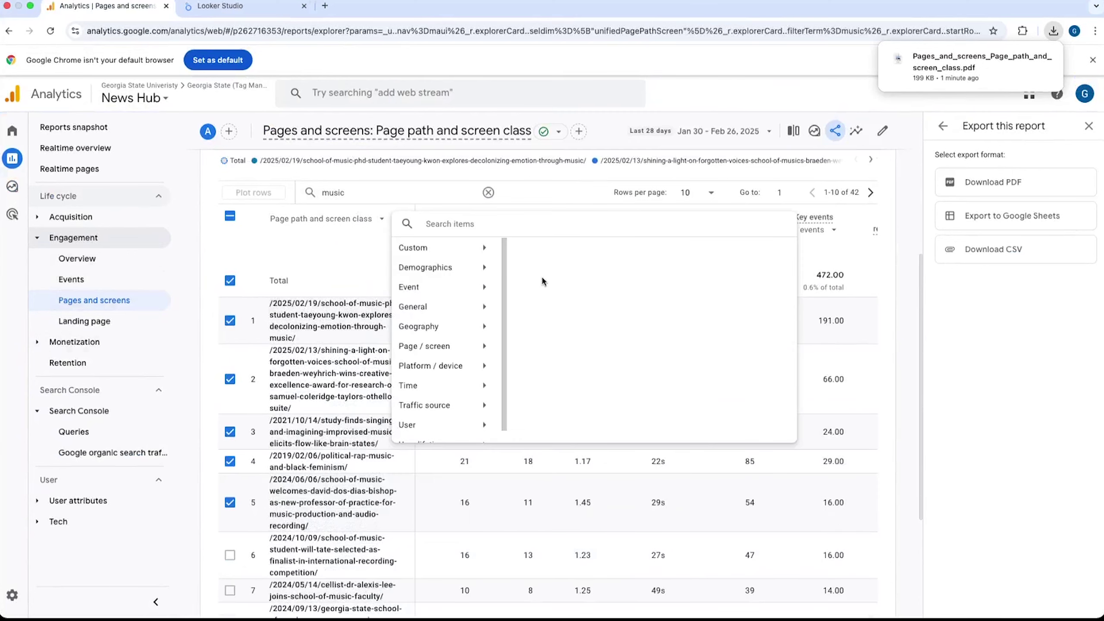
pyautogui.write('source')
pyautogui.click(670, 292)
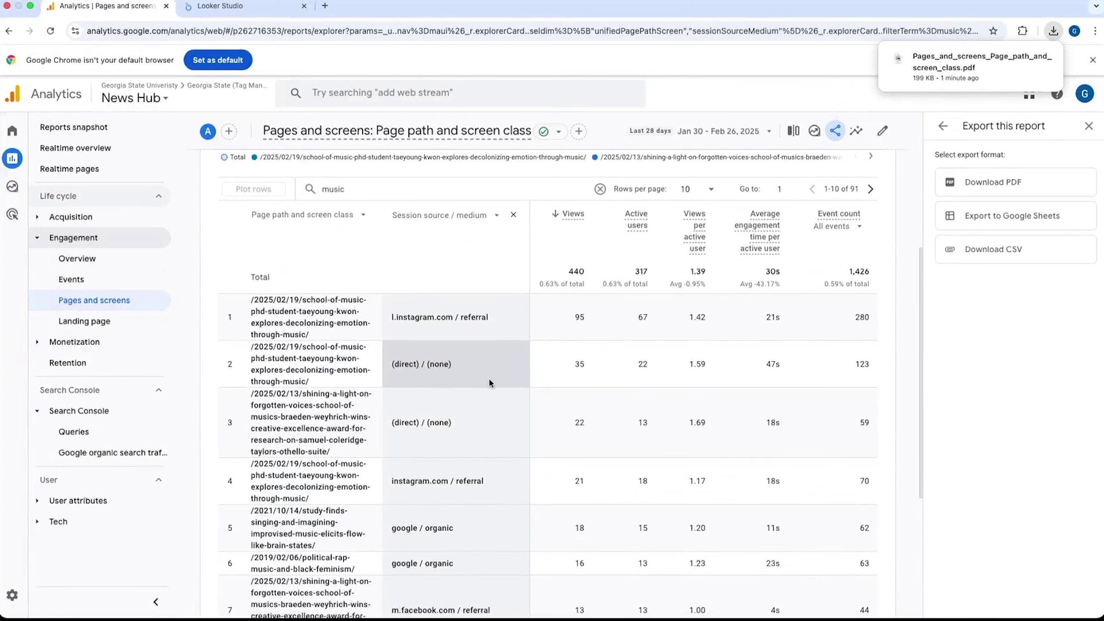
# Examine the session source / medium listed for each music page path in the table
pyautogui.scroll(-1, 488, 378)
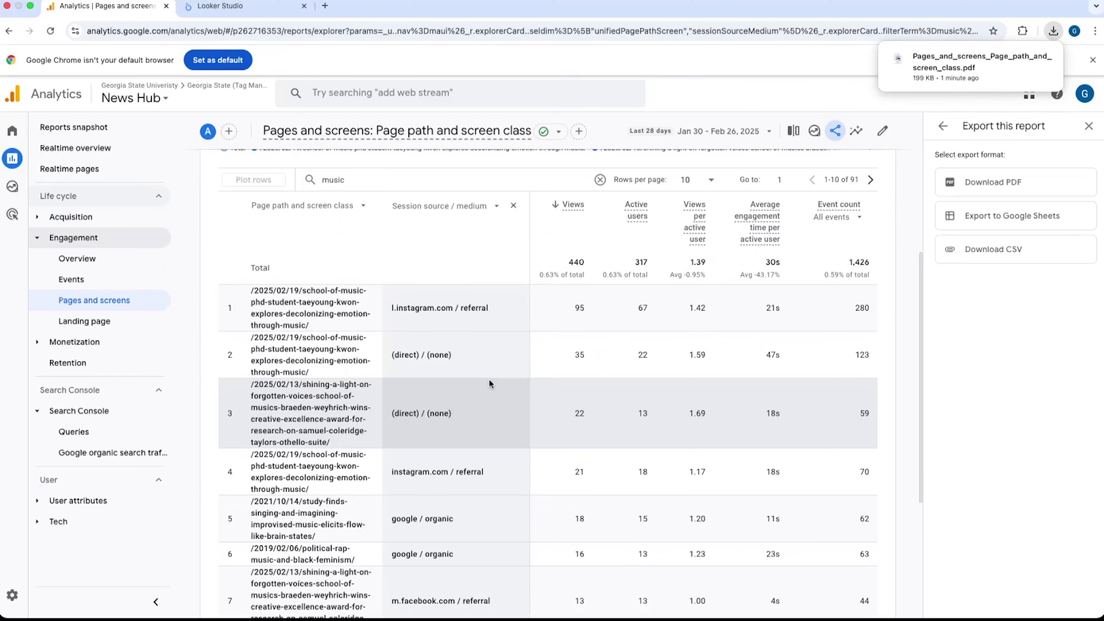
pyautogui.scroll(1, 489, 383)
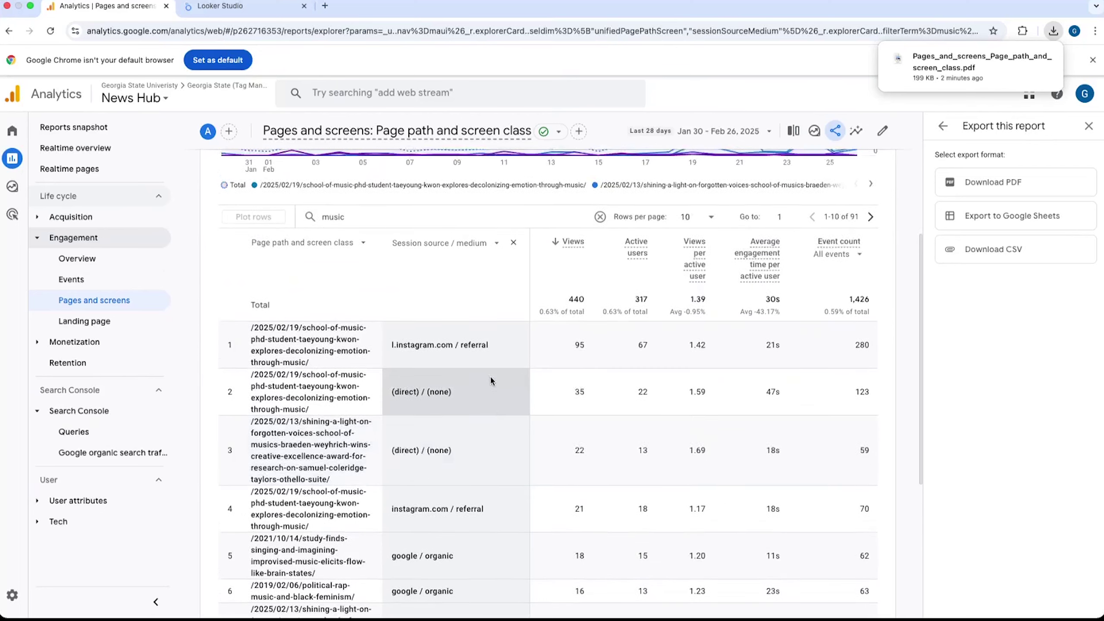
pyautogui.scroll(-4, 490, 376)
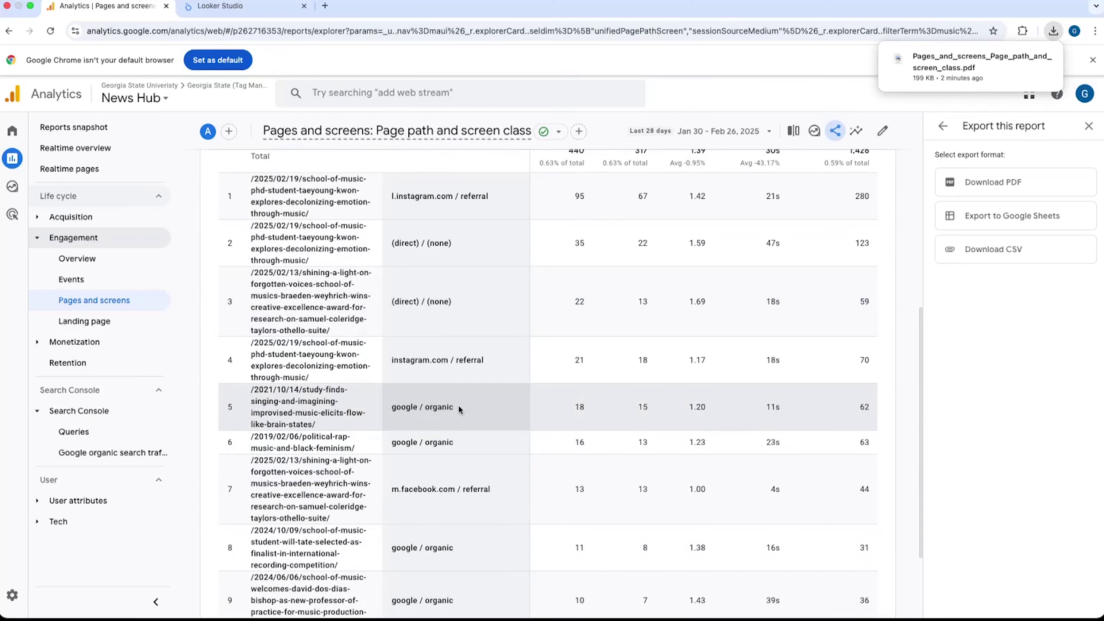
pyautogui.scroll(-1, 453, 388)
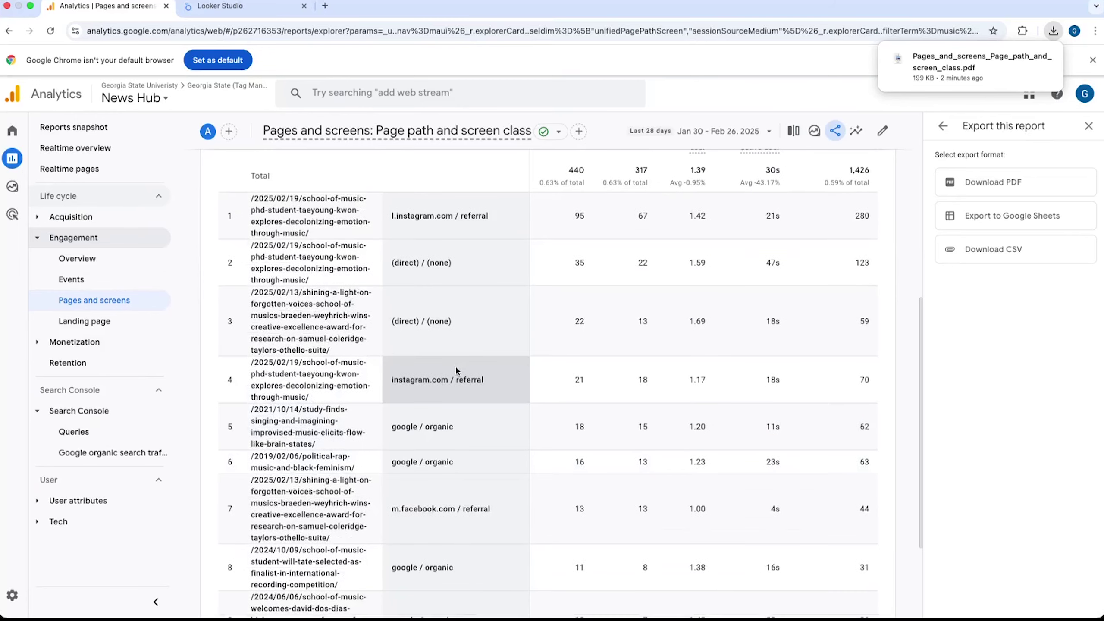
pyautogui.scroll(-3, 455, 368)
pyautogui.scroll(2, 455, 368)
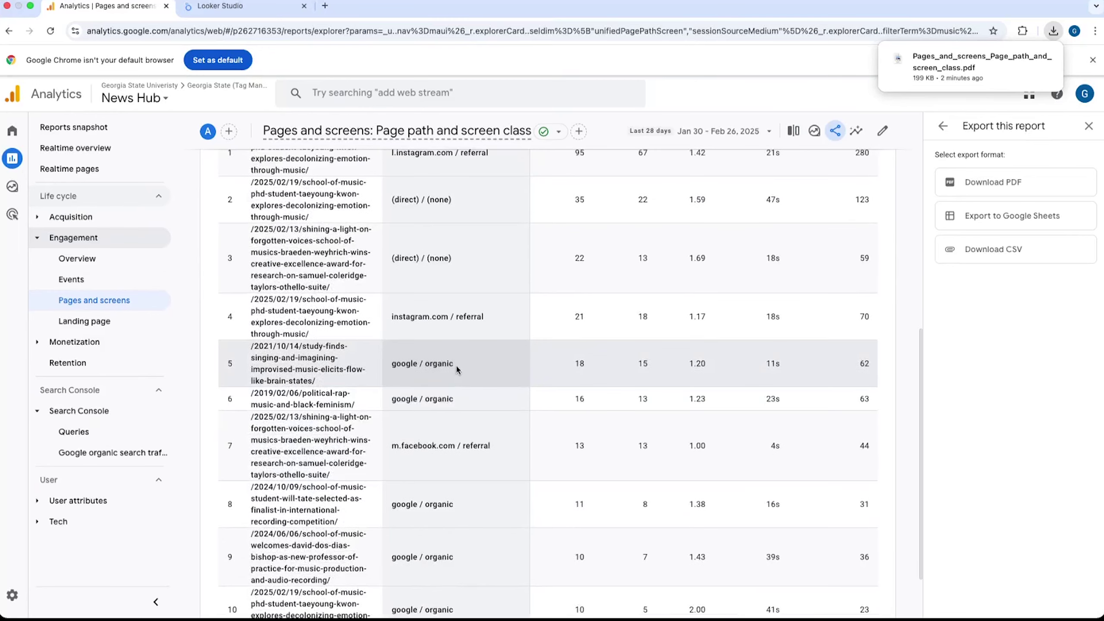
# Review the remaining music page rows, the table totals and the views-over-time chart in the Pages and screens report
pyautogui.scroll(-4, 455, 364)
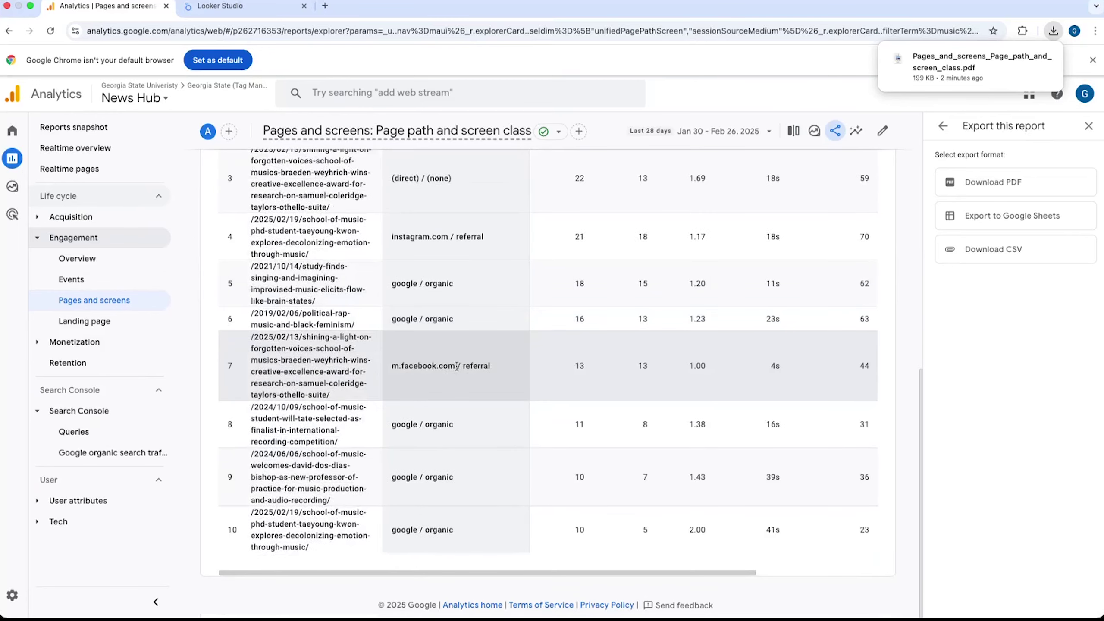
pyautogui.scroll(8, 456, 366)
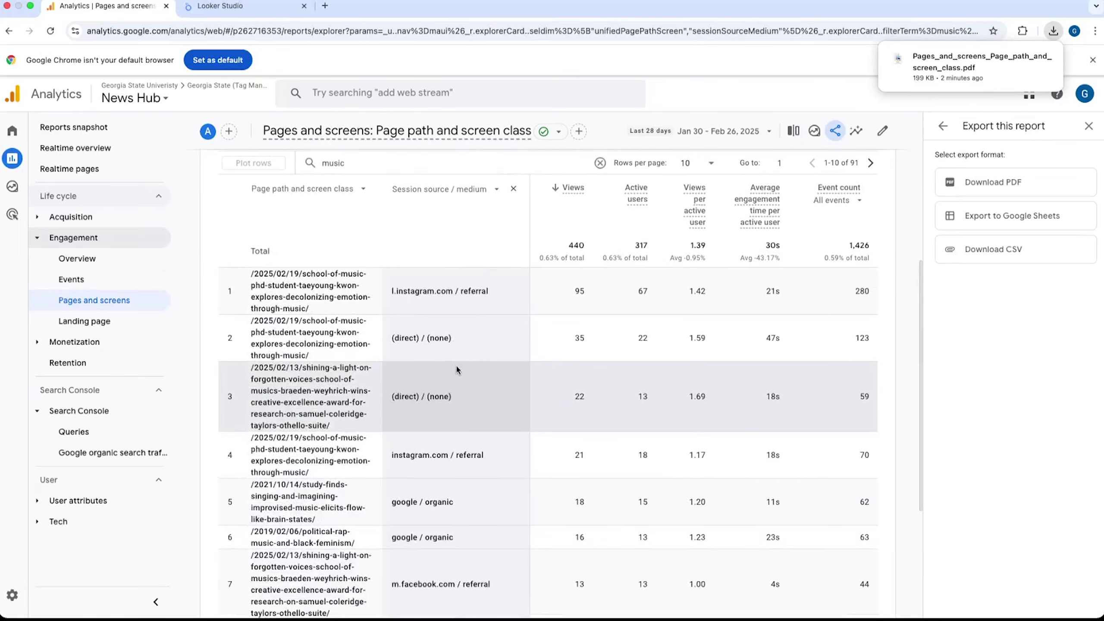
pyautogui.scroll(5, 456, 370)
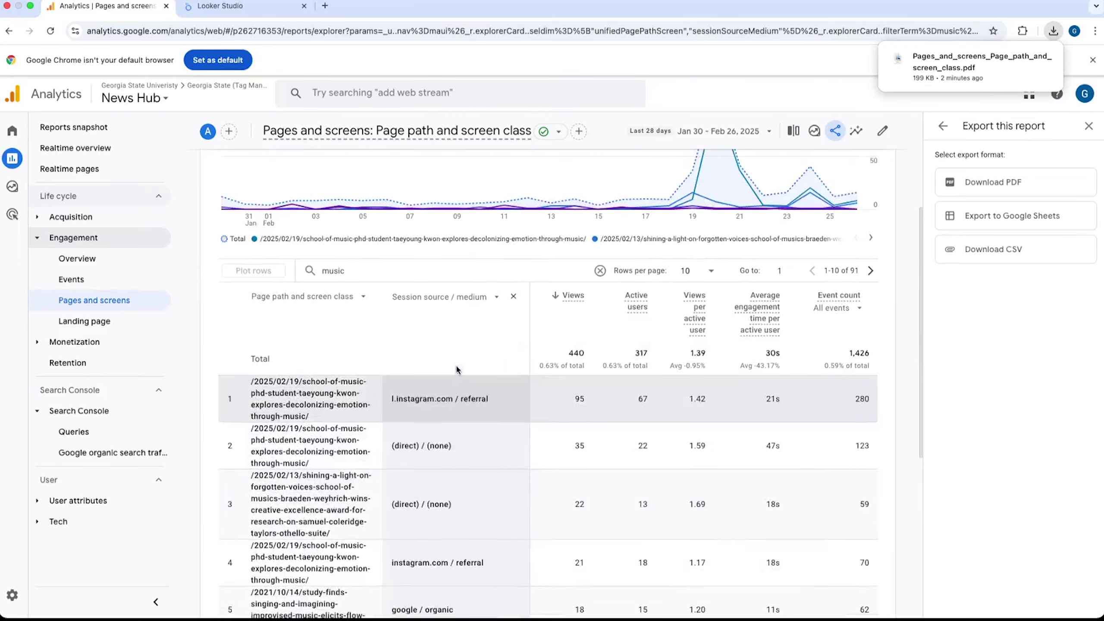
pyautogui.scroll(3, 458, 371)
pyautogui.scroll(-3, 457, 371)
pyautogui.scroll(-2, 457, 370)
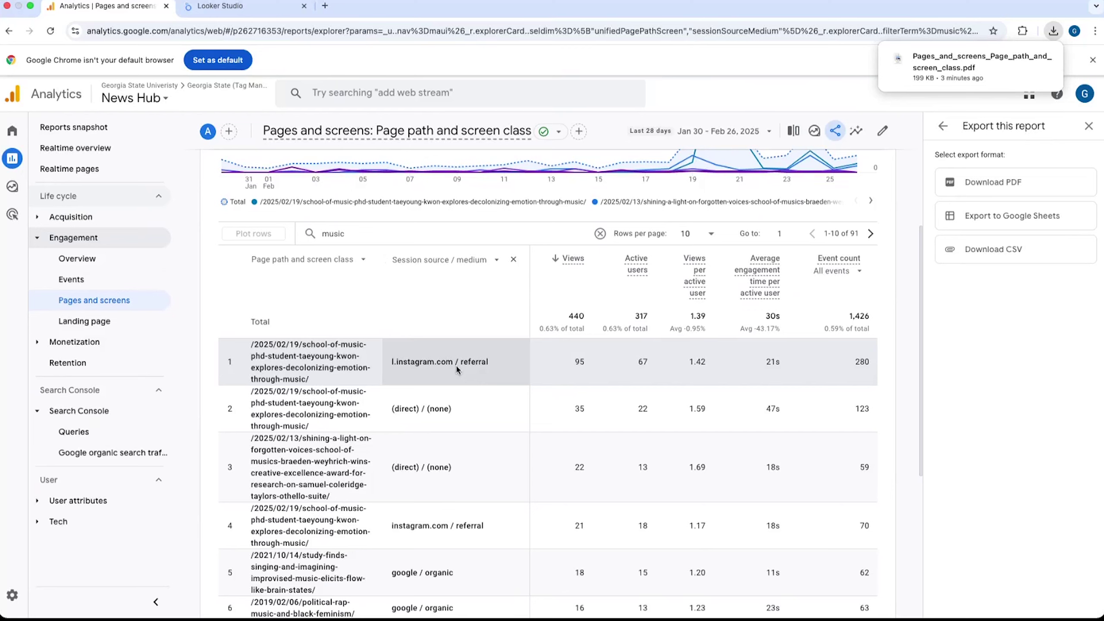
pyautogui.scroll(1, 479, 304)
pyautogui.scroll(-3, 480, 300)
pyautogui.scroll(6, 479, 299)
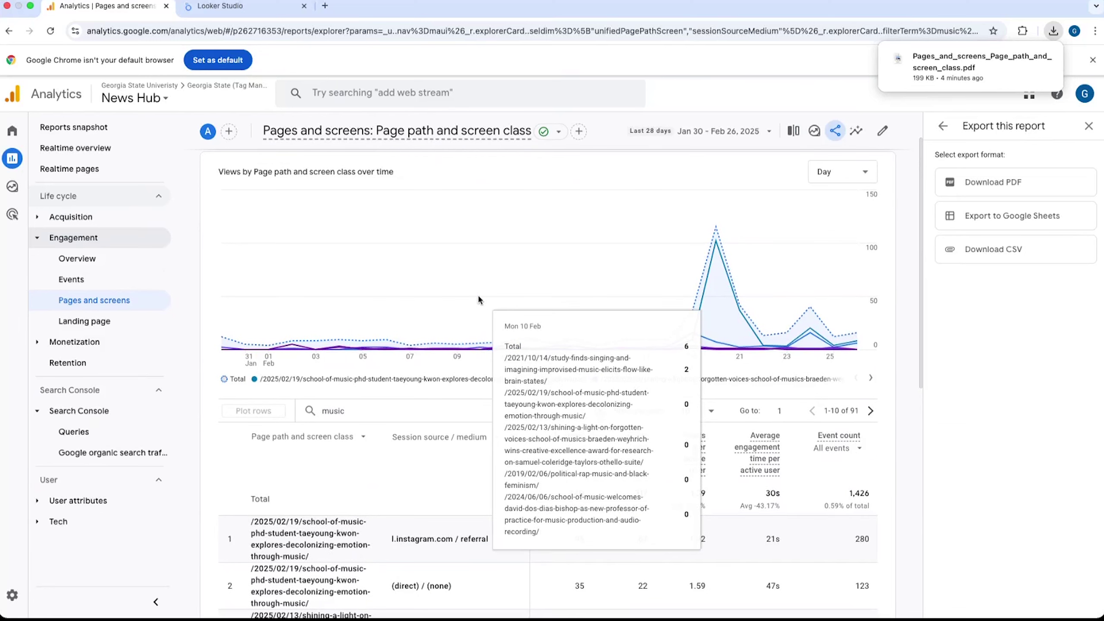
# Close the report export options and look into the User attributes and Tech report groups
pyautogui.click(1090, 127)
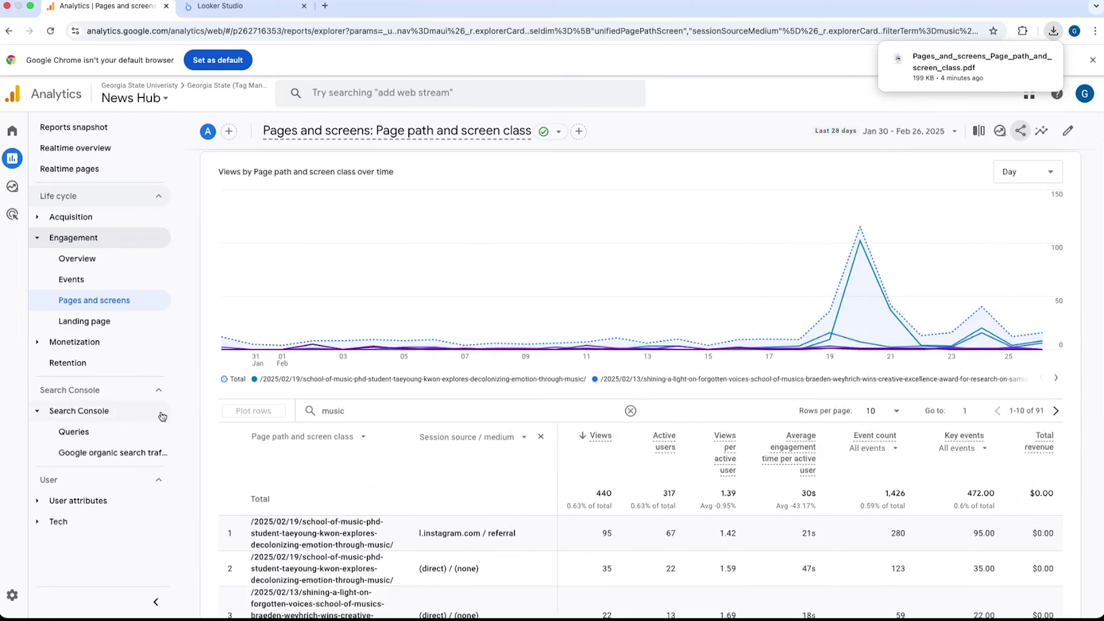
pyautogui.click(94, 500)
pyautogui.click(89, 501)
pyautogui.click(81, 522)
pyautogui.click(81, 522)
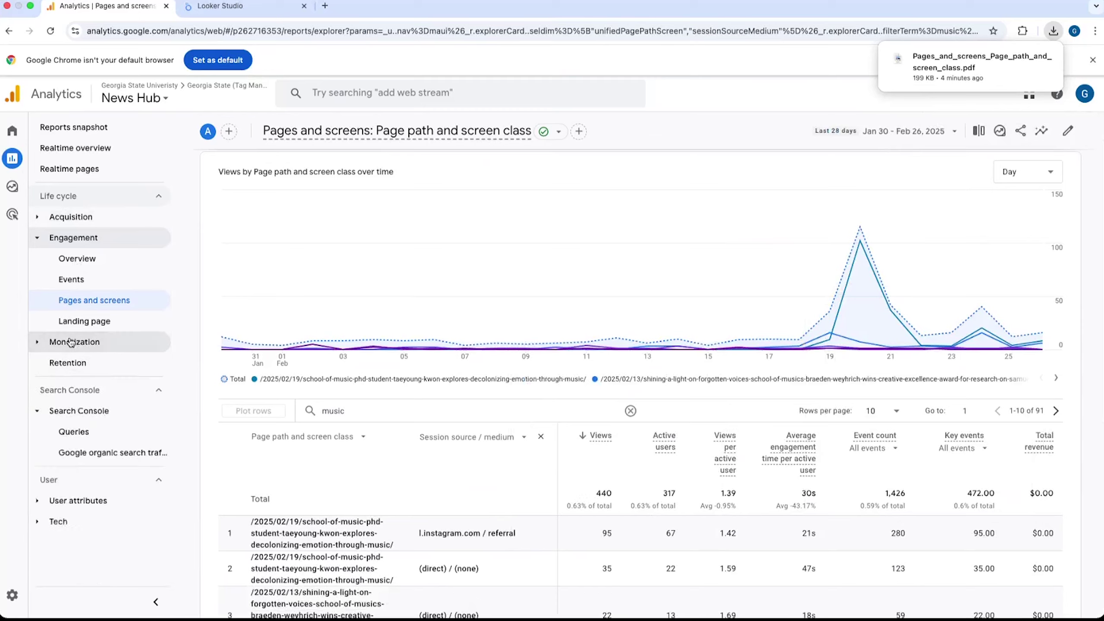
# Create a new exploration from the Path exploration template and look over its segments, dimensions, metrics and settings
pyautogui.click(13, 186)
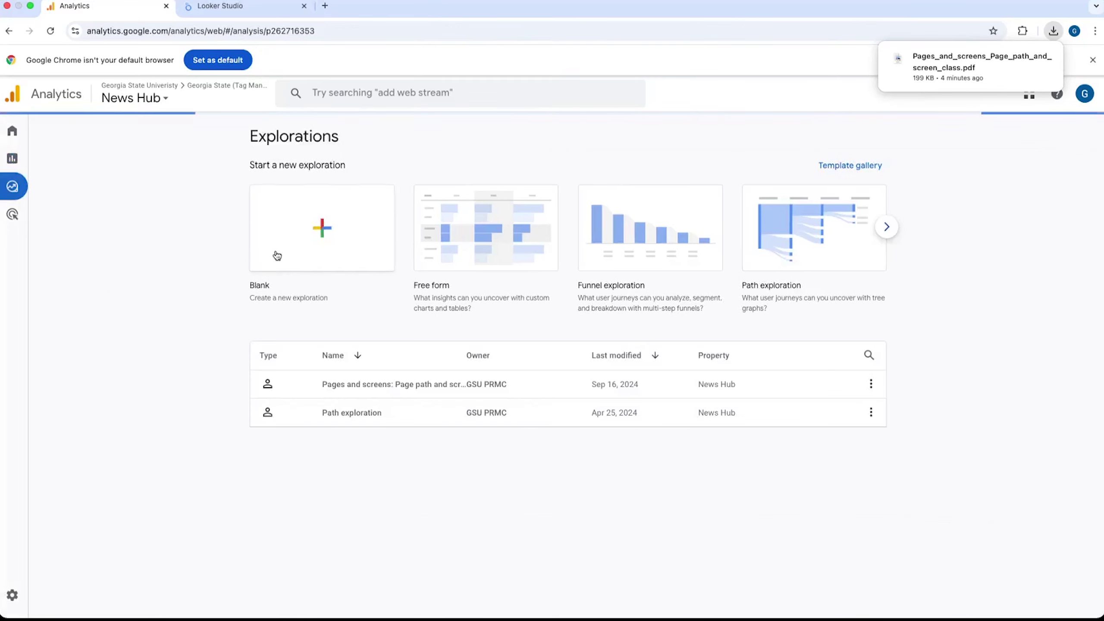
pyautogui.click(822, 254)
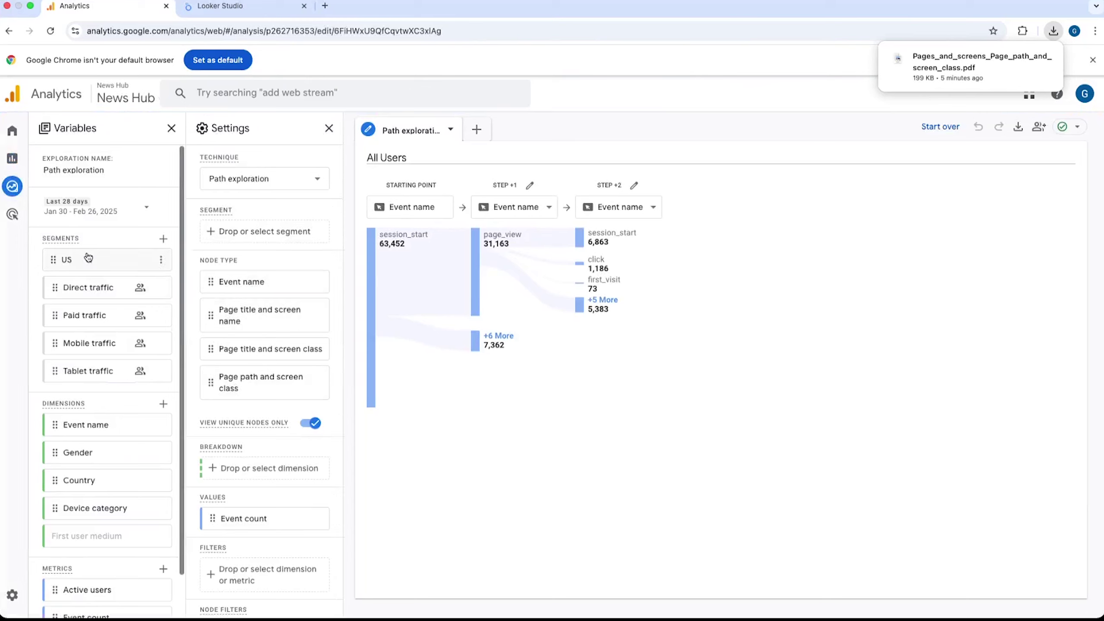
pyautogui.scroll(-2, 108, 436)
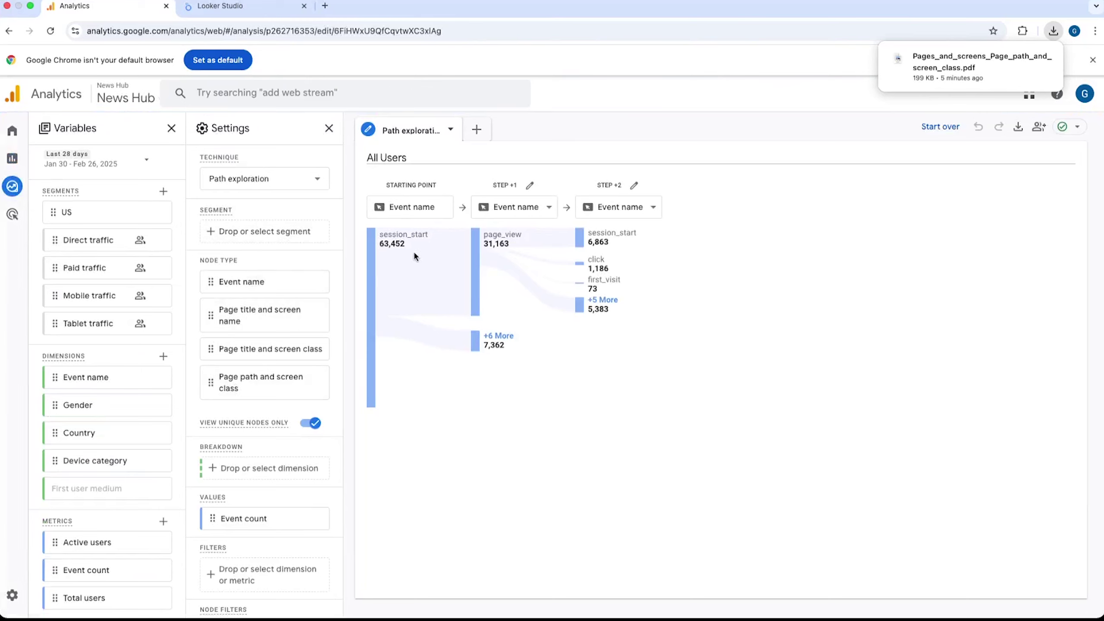
pyautogui.click(377, 244)
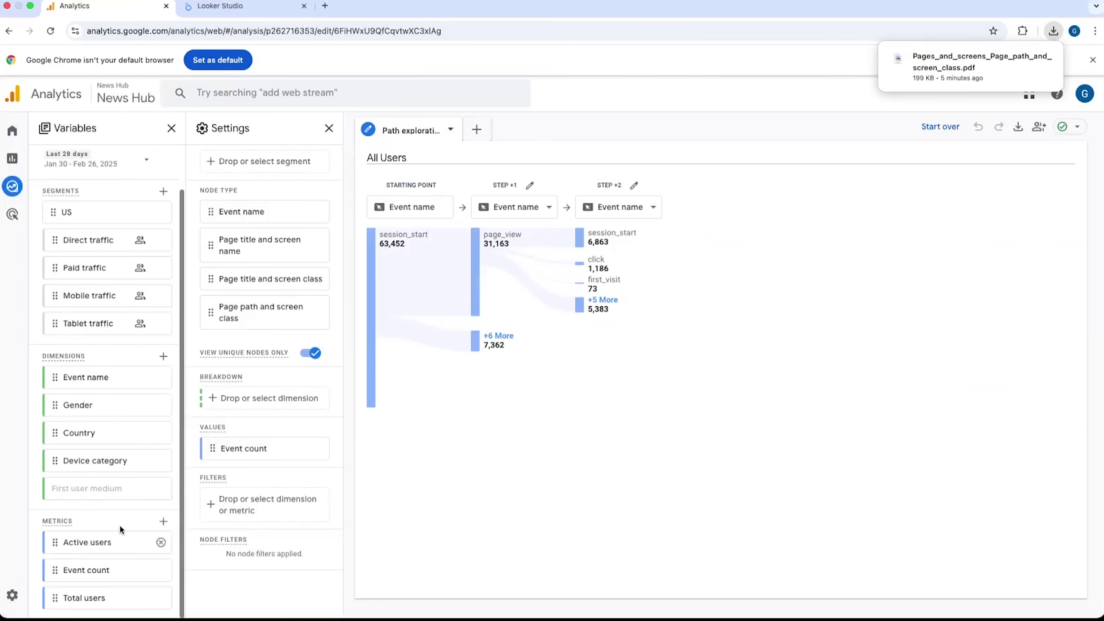
pyautogui.scroll(1, 121, 528)
pyautogui.scroll(-1, 121, 528)
pyautogui.scroll(1, 121, 529)
pyautogui.scroll(-1, 121, 528)
pyautogui.scroll(2, 121, 528)
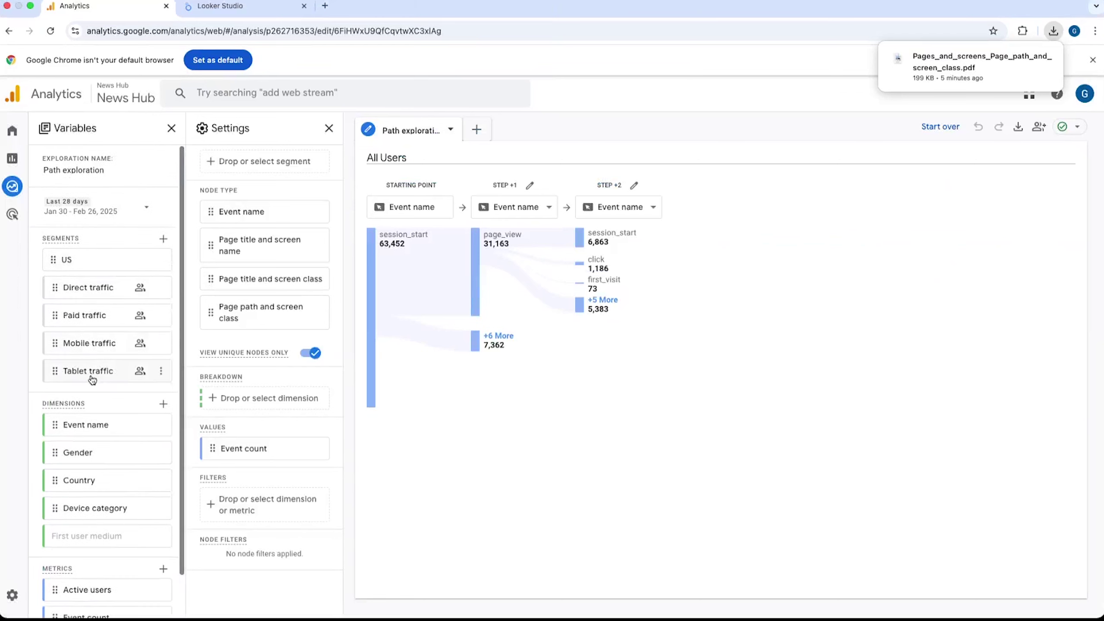
# Set Gender as the breakdown dimension of the path exploration
pyautogui.moveTo(228, 219)
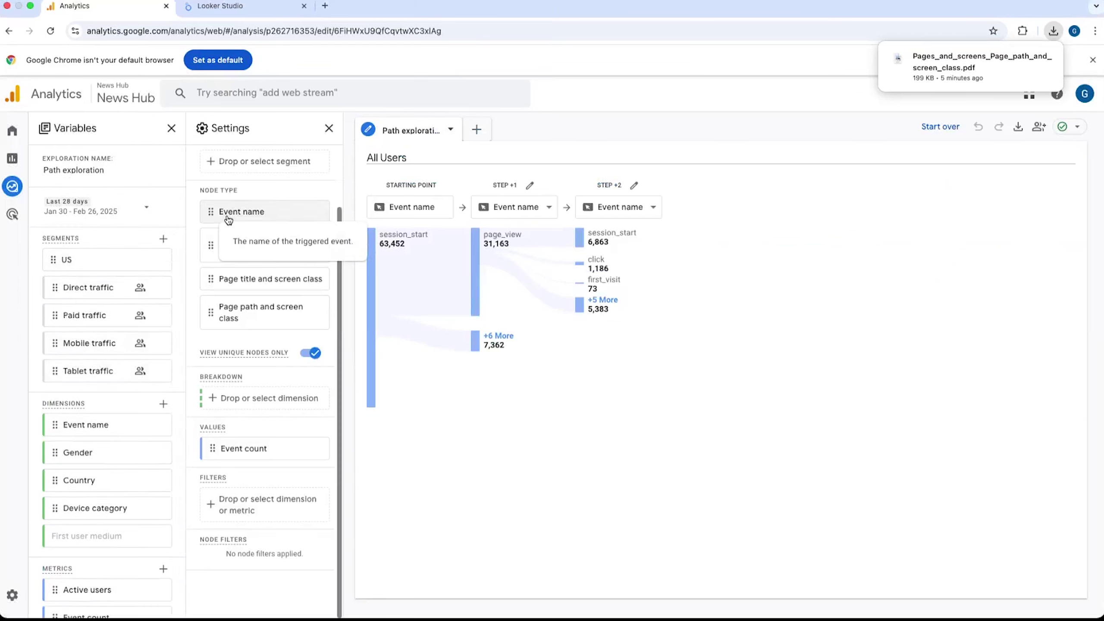
pyautogui.click(233, 398)
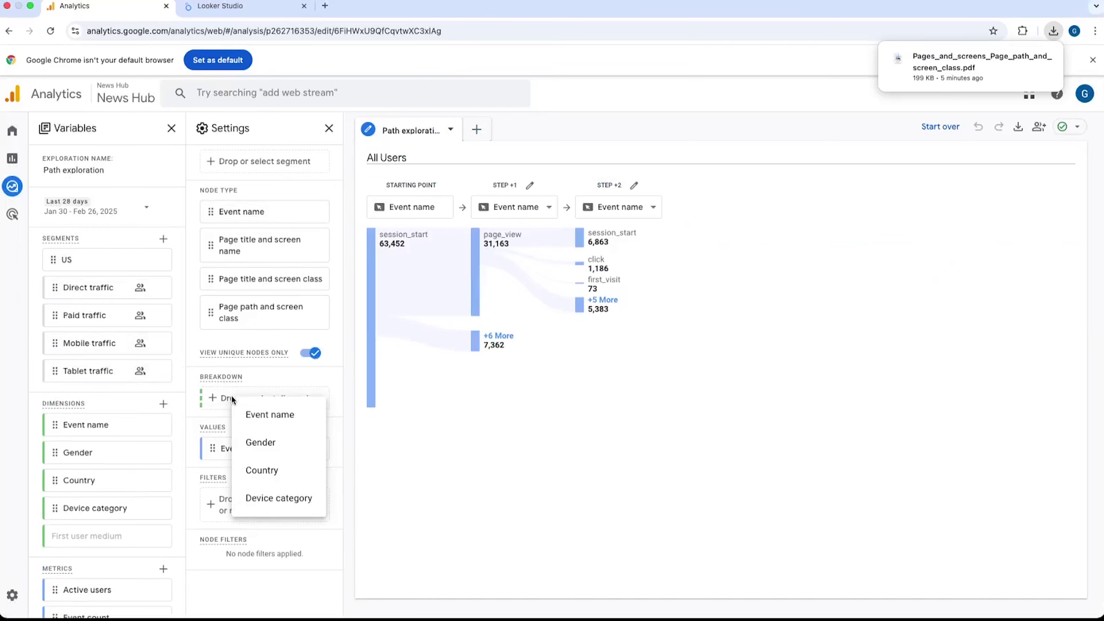
pyautogui.click(249, 441)
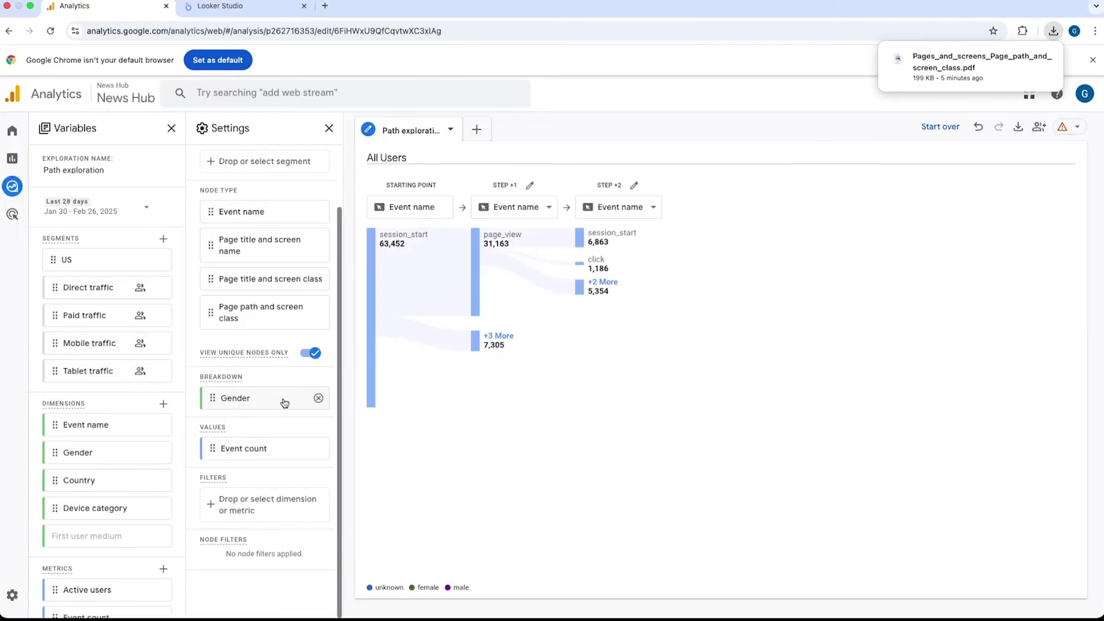
pyautogui.moveTo(373, 266)
pyautogui.scroll(2, 238, 188)
pyautogui.click(244, 220)
pyautogui.click(247, 173)
pyautogui.click(247, 172)
pyautogui.click(264, 160)
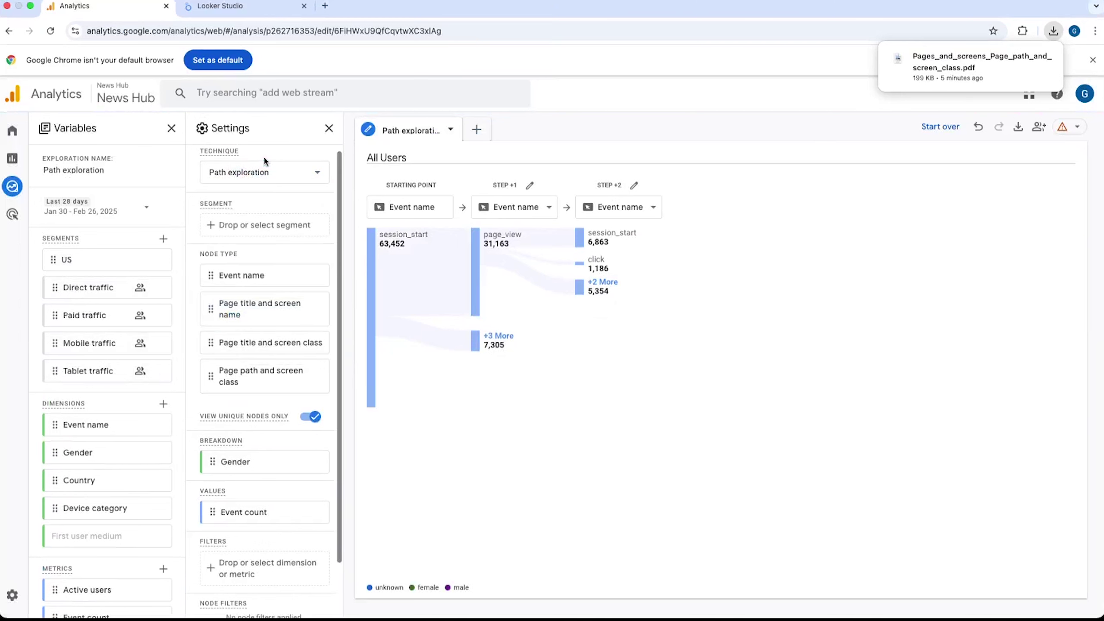
pyautogui.scroll(-2, 266, 213)
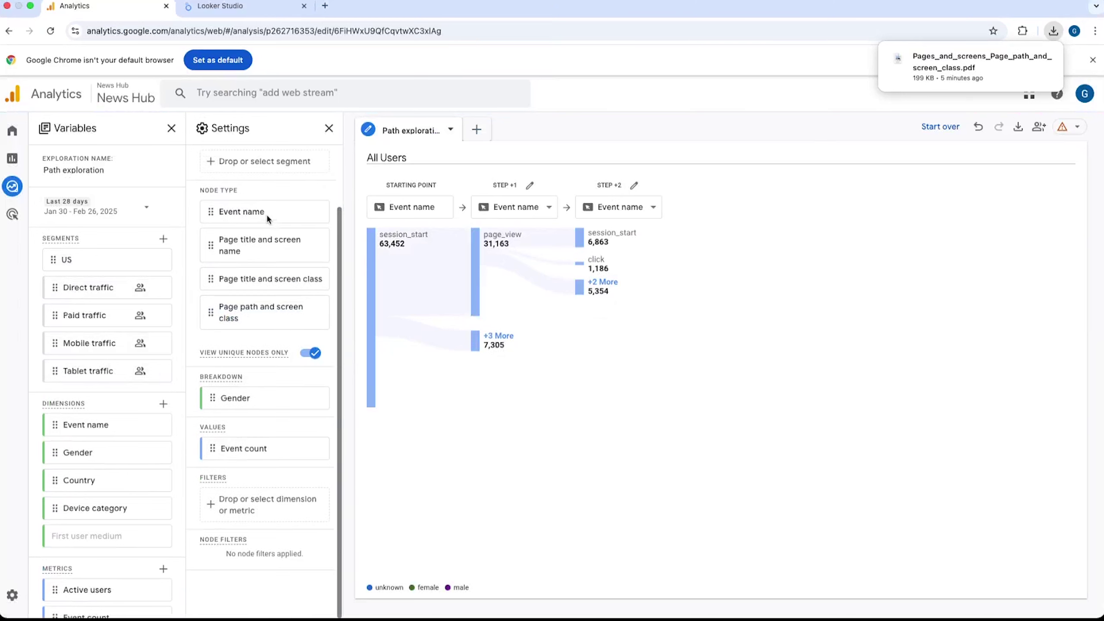